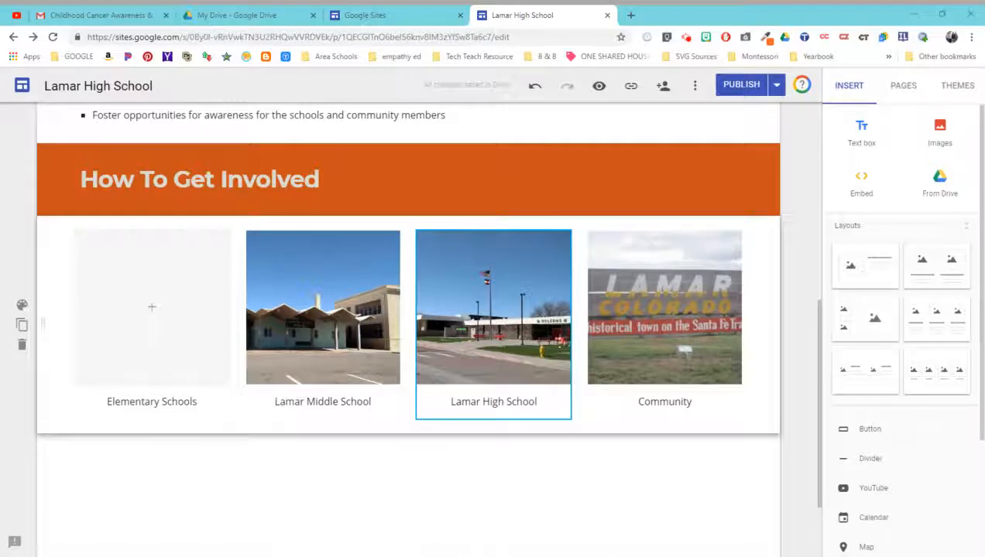
Collapse the page layout previews to bring the individual insertable elements into reach
left_click(516, 440)
scroll(562, 459, "down", 1)
scroll(569, 453, "down", 1)
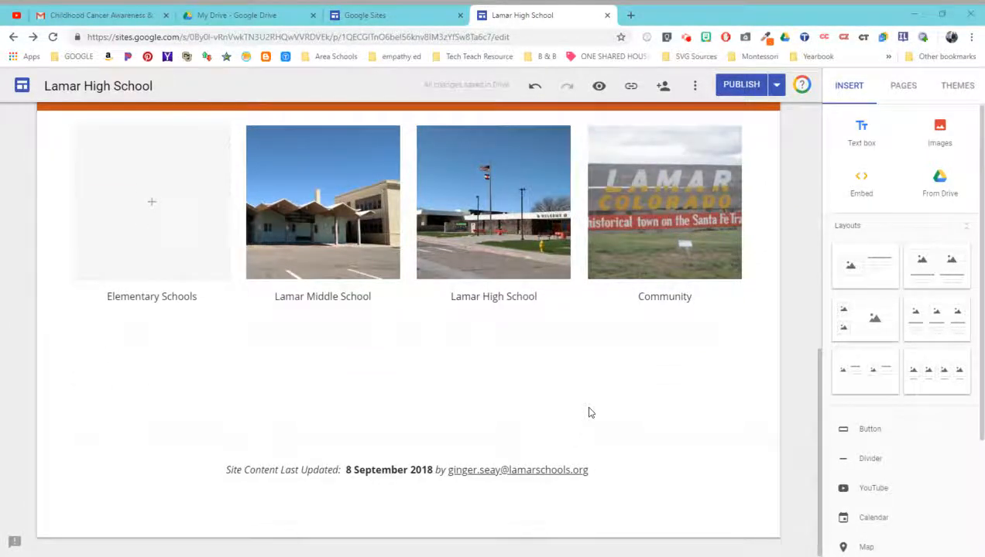
scroll(615, 424, "up", 2)
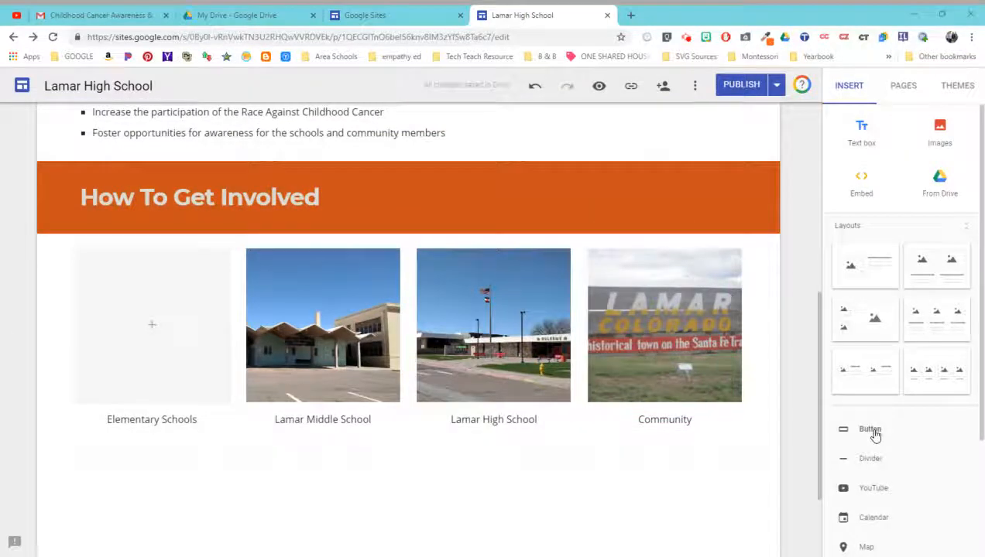
left_click(964, 227)
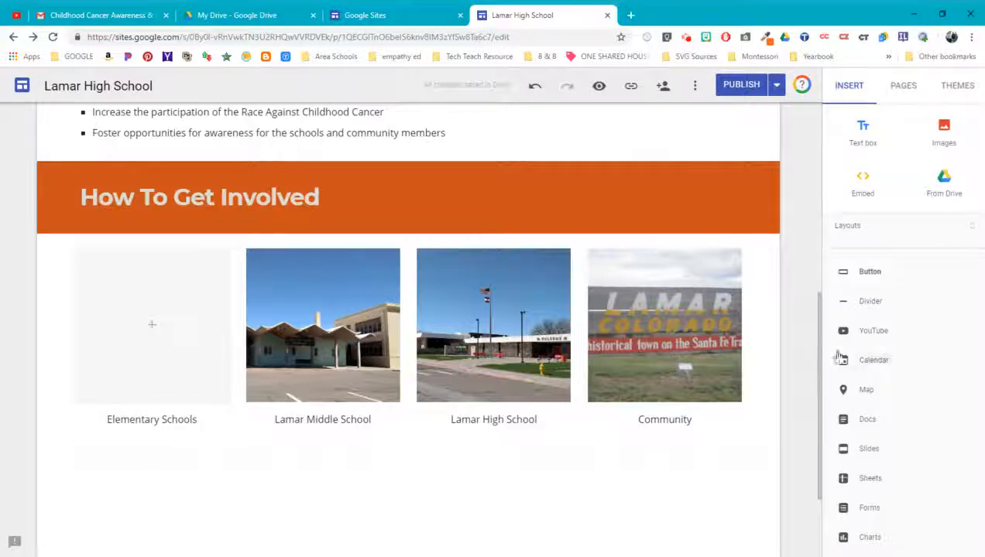
double_click(249, 485)
left_click(250, 485)
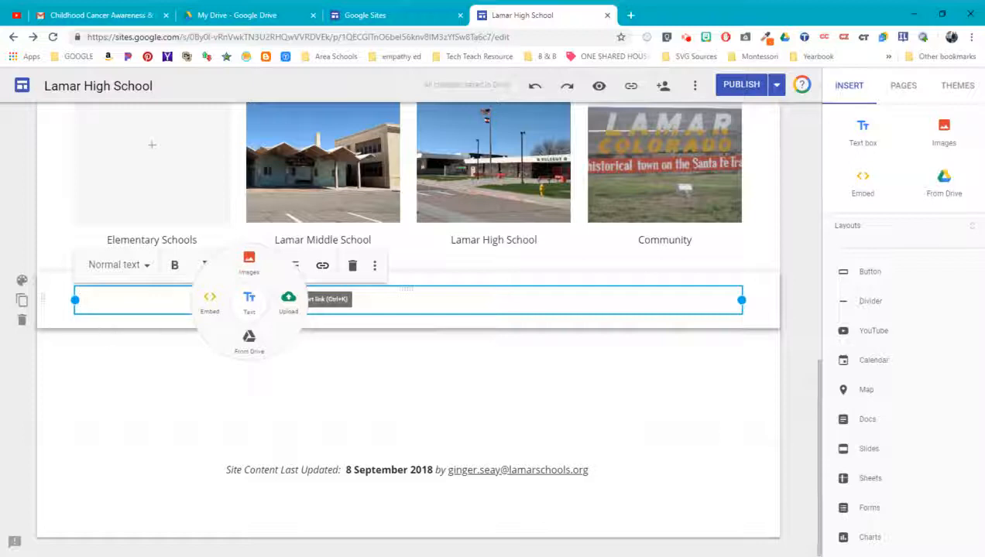
left_click(399, 389)
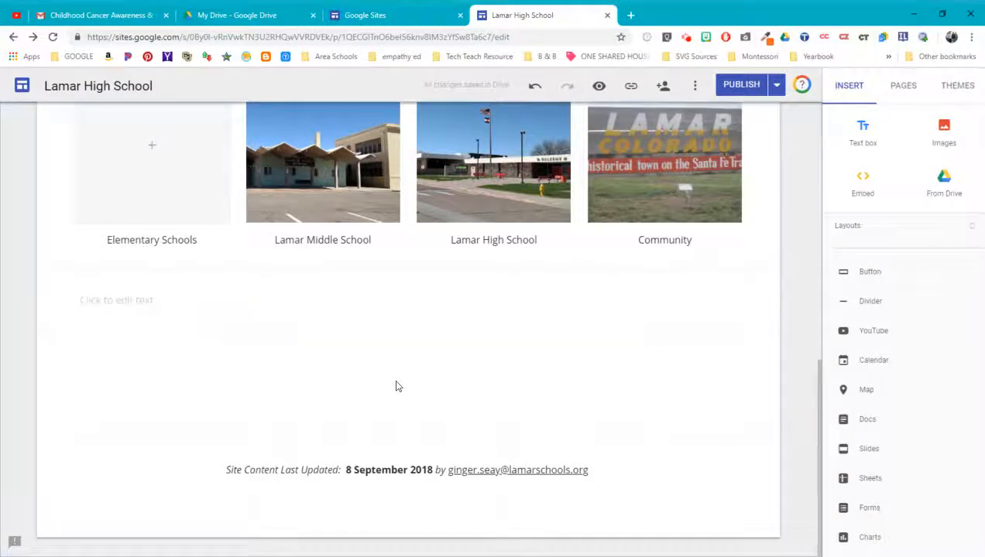
mouse_move(39, 304)
left_click(22, 322)
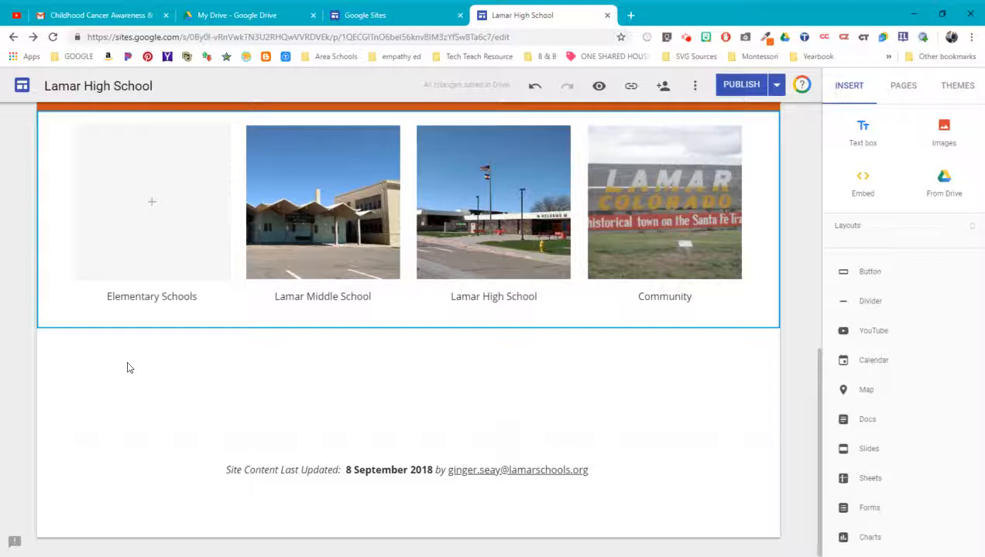
Start a new button and check the PDF attachments in the Childhood Cancer Awareness email for its content
left_click(872, 273)
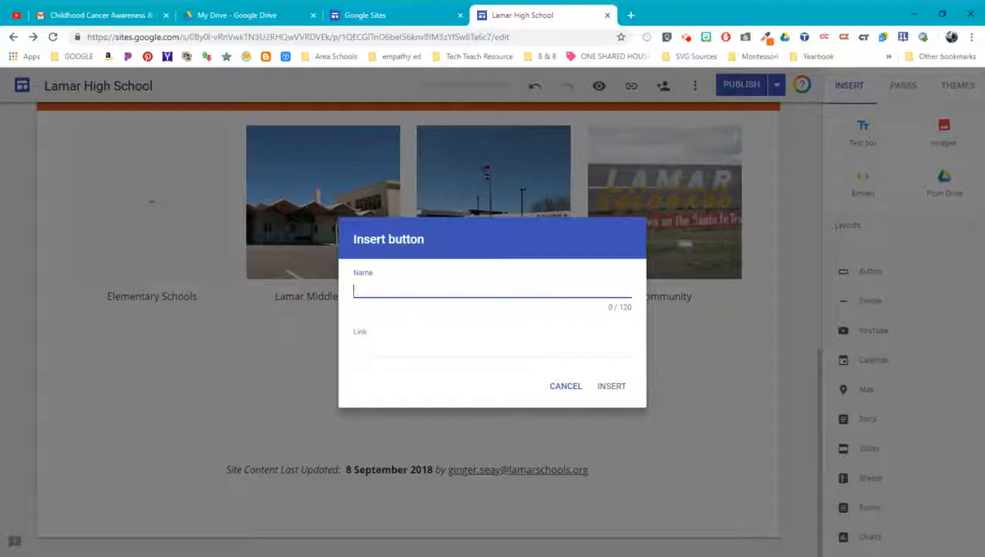
left_click(139, 16)
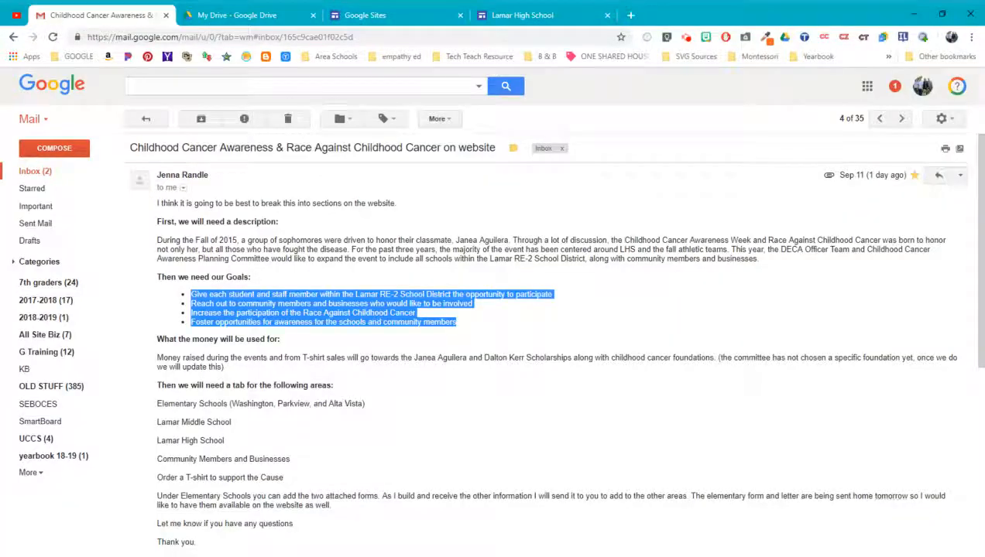
scroll(281, 325, "down", 5)
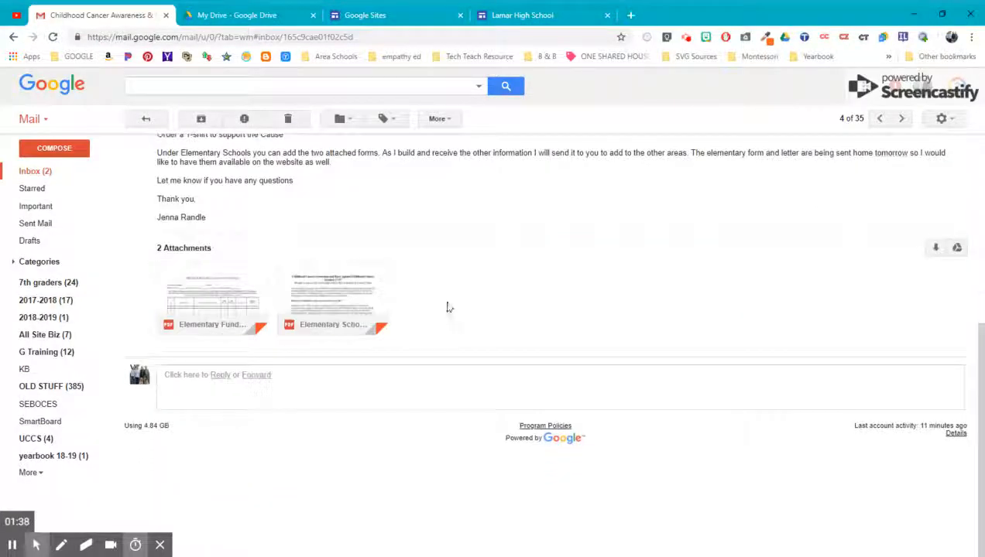
mouse_move(316, 307)
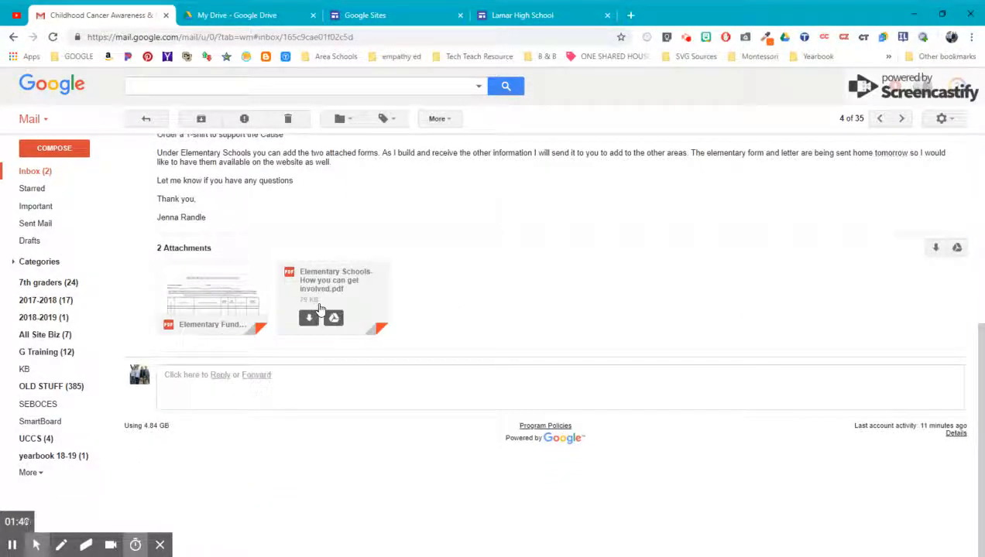
left_click(542, 15)
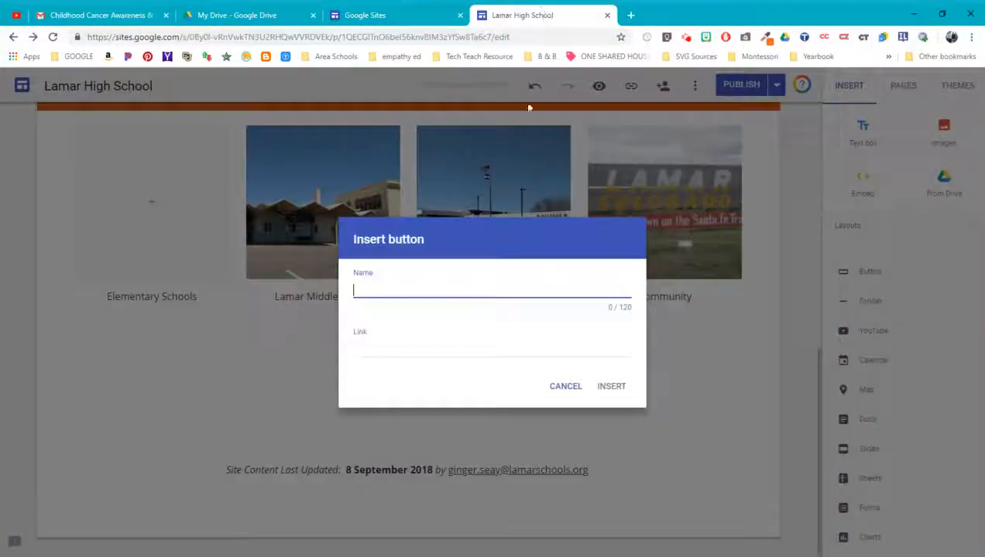
Name the new button "Elementary Involvement" and look through the site's own pages as possible link targets
type("Eleme")
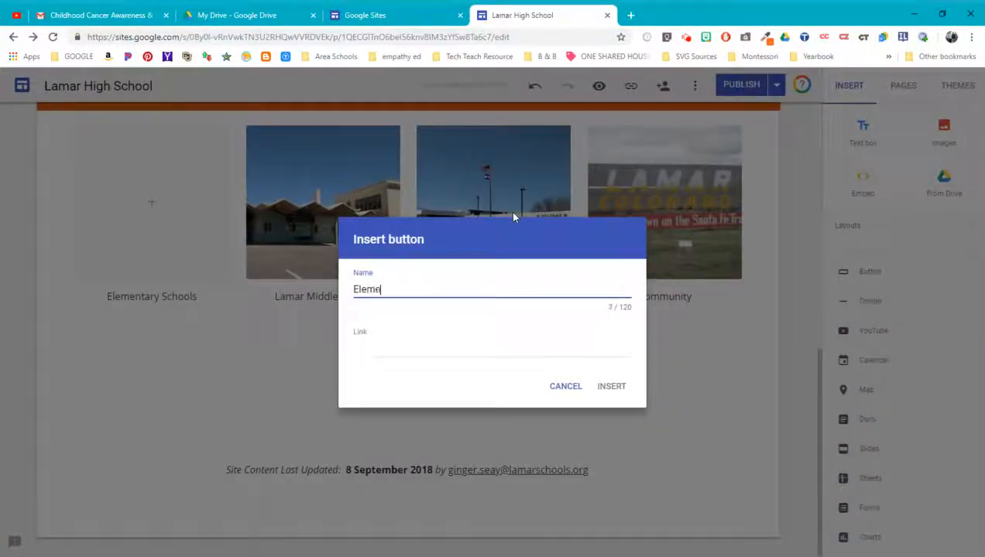
type("ntary INvolvement")
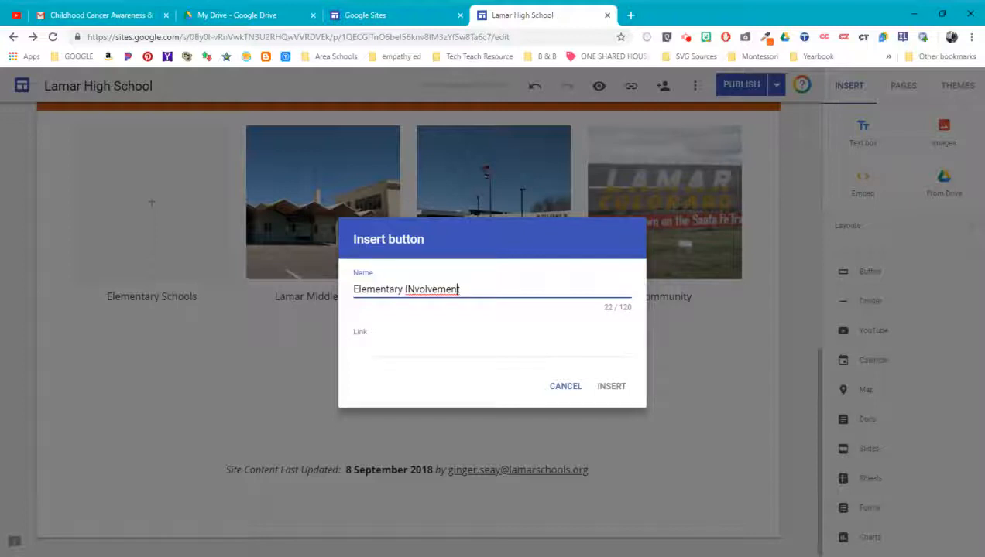
key("BackSpace")
key("BackSpace")
type("In")
left_click(391, 348)
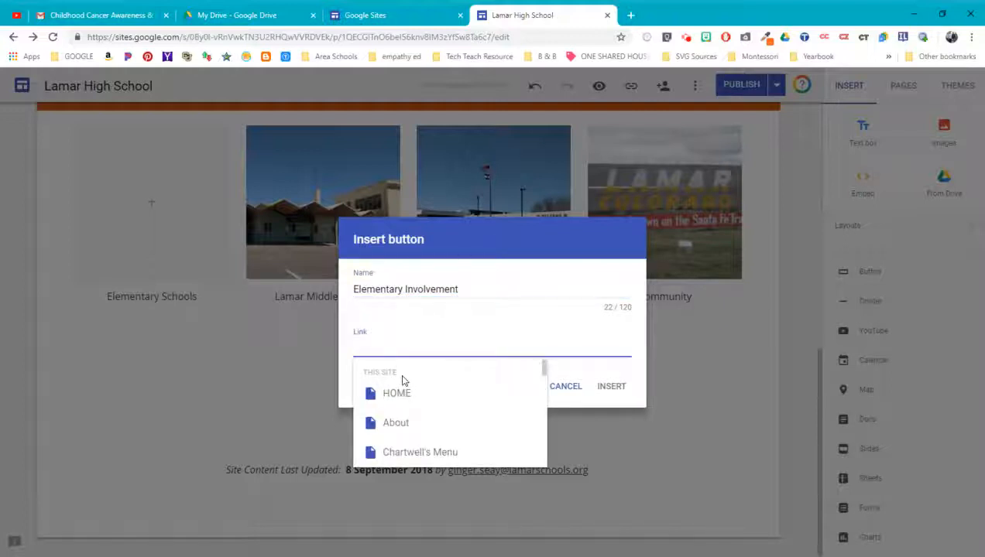
scroll(402, 402, "down", 1)
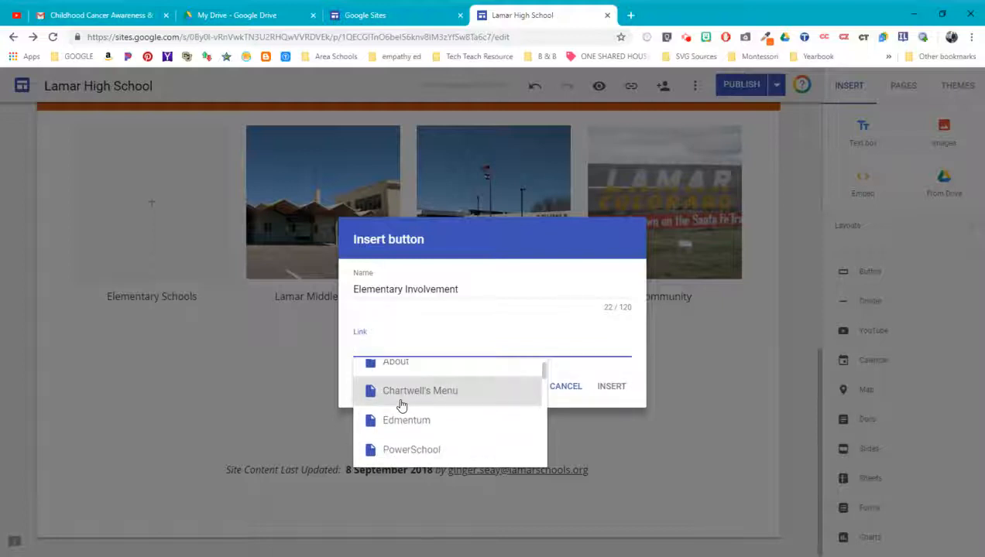
scroll(403, 407, "down", 5)
scroll(411, 410, "up", 6)
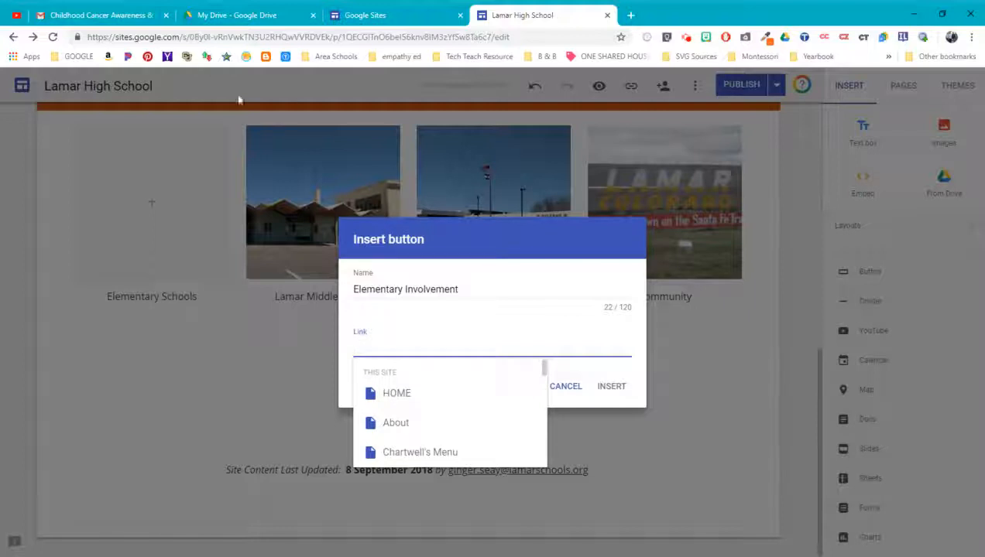
Copy the shareable link of the Elementary Schools PDF in Google Drive and insert the button with that link
left_click(220, 16)
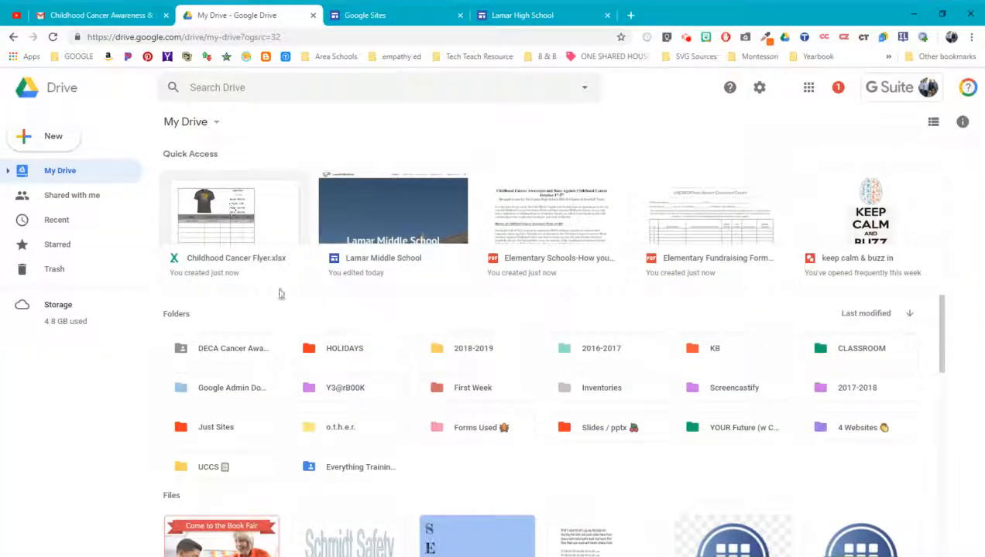
right_click(559, 249)
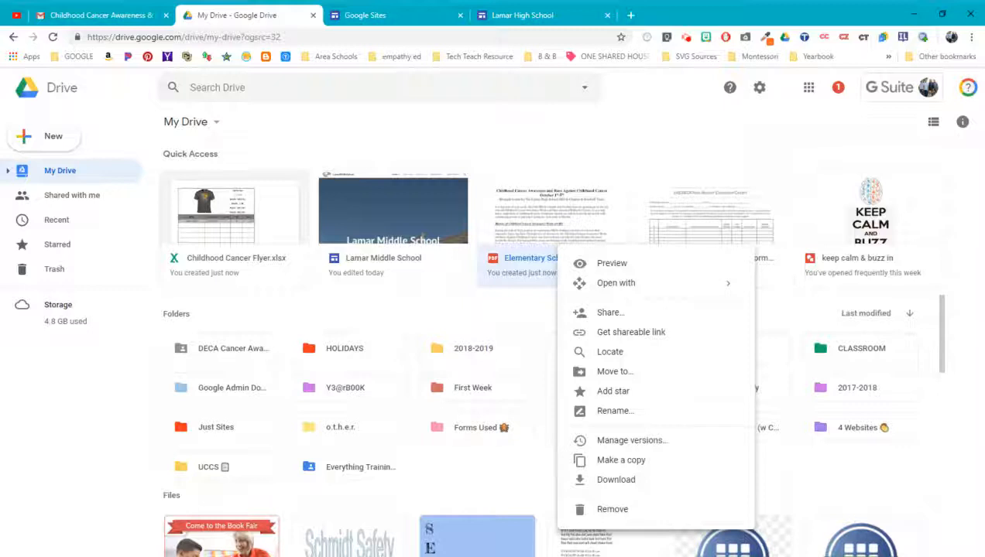
left_click(627, 339)
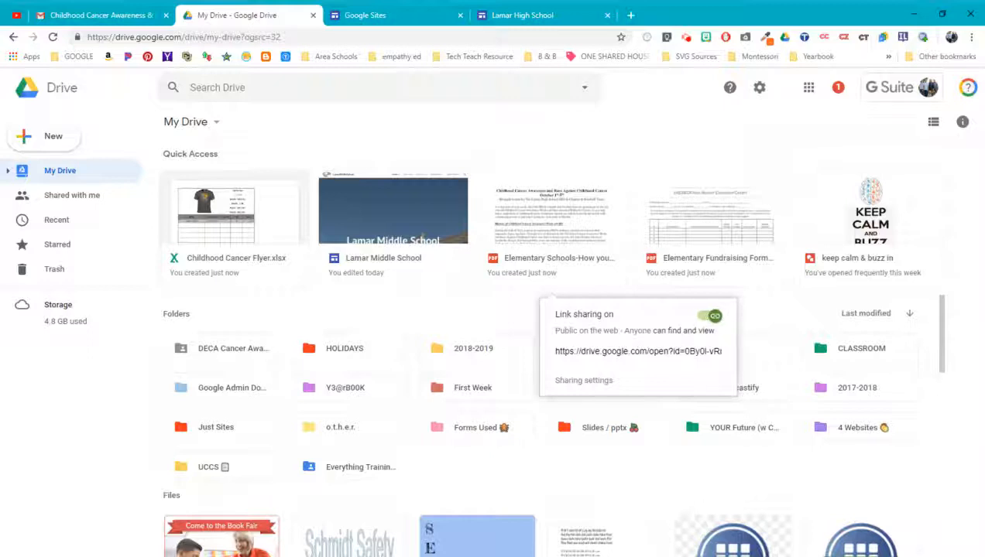
left_click(533, 15)
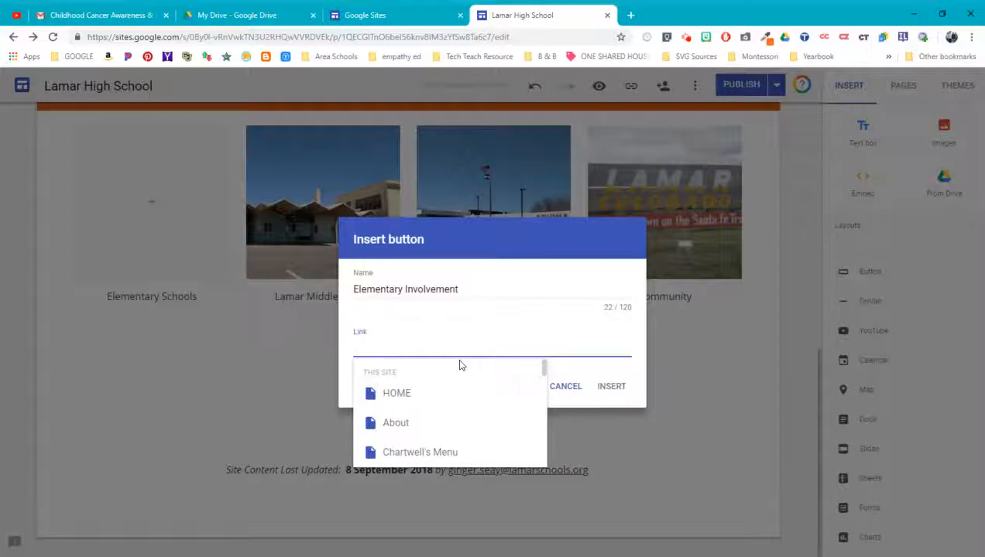
key("ctrl+v")
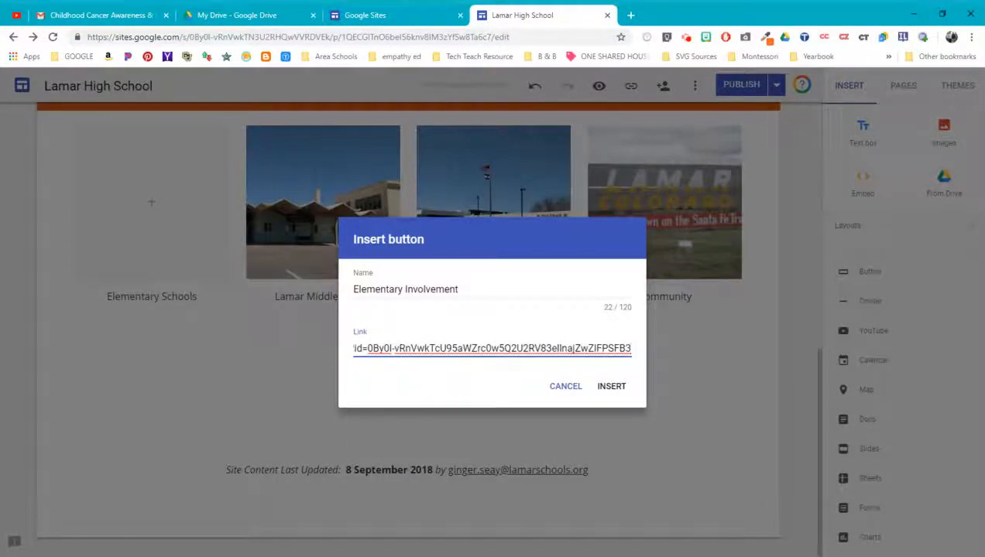
left_click(613, 390)
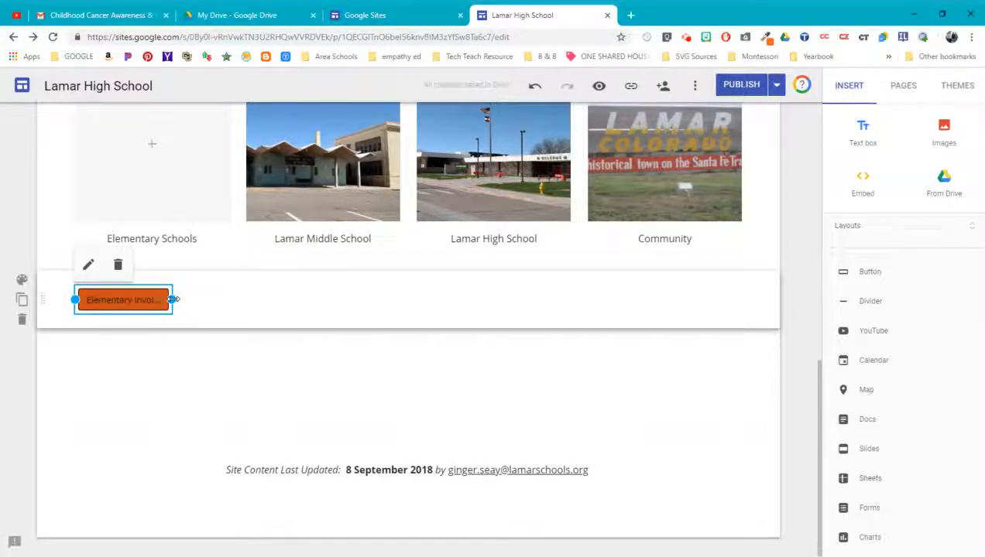
Widen the Elementary Involvement button to the first column's width and place it directly under the Elementary Schools caption
left_click_drag(169, 299, 230, 300)
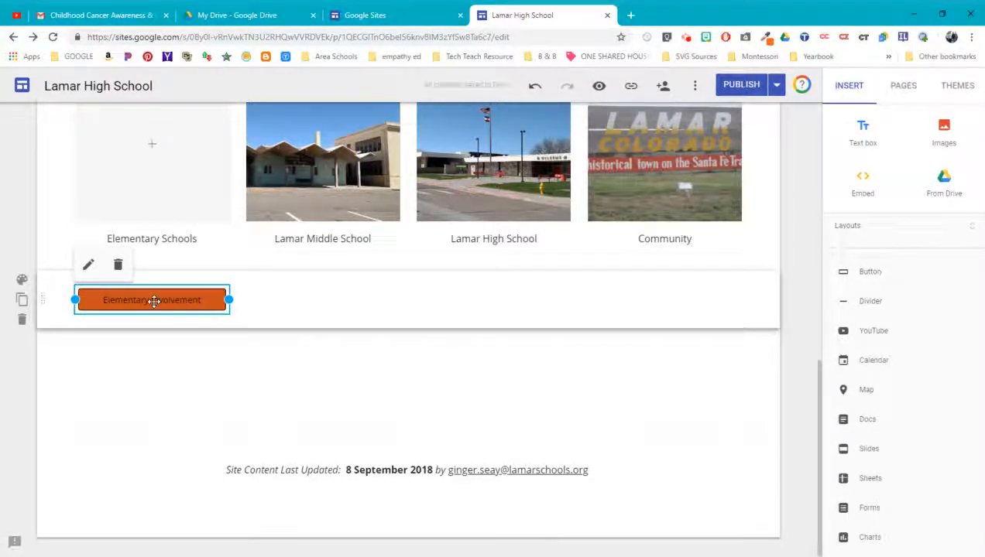
left_click_drag(154, 301, 151, 256)
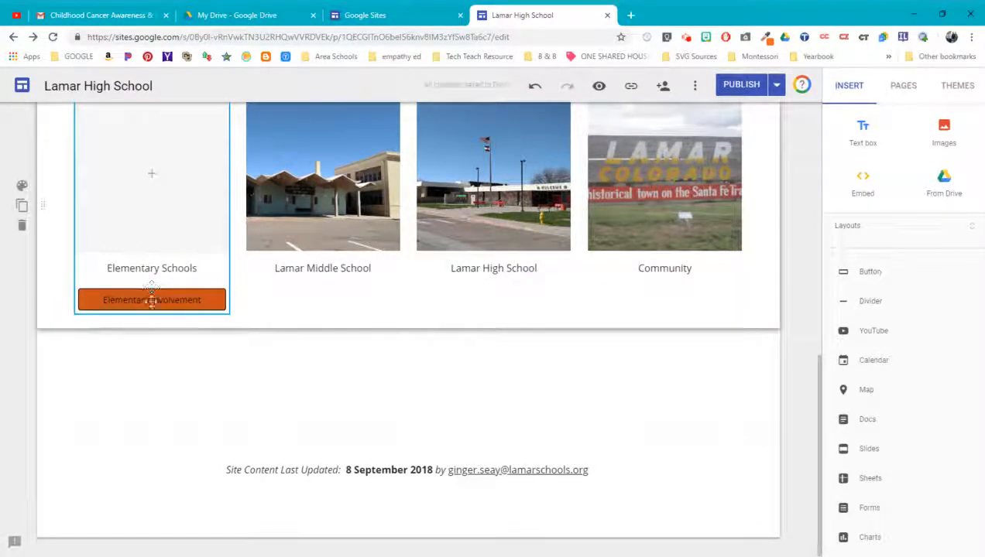
left_click(173, 401)
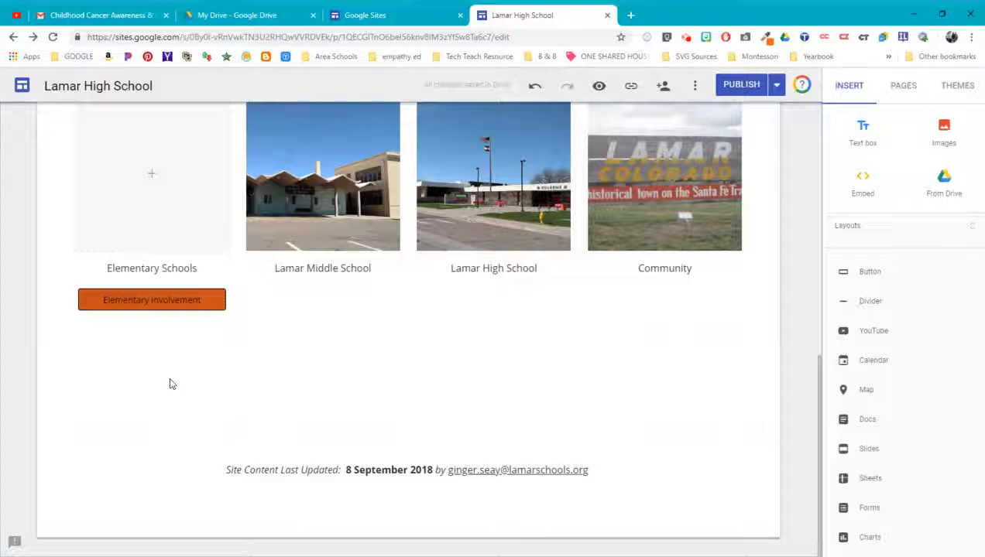
Start a second button and name it "Elementary Fundraising Form", checking the PDF's name in Google Drive
left_click(866, 274)
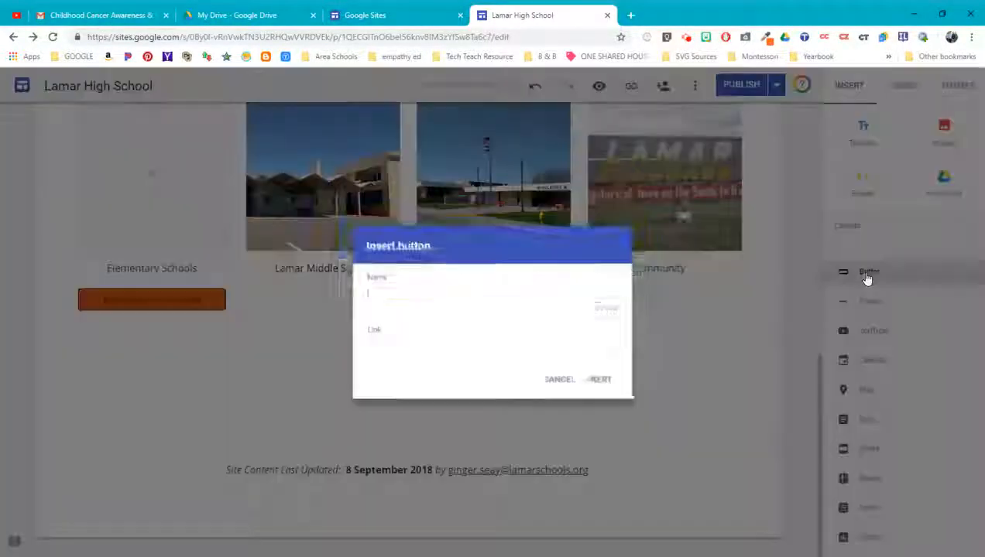
left_click(201, 15)
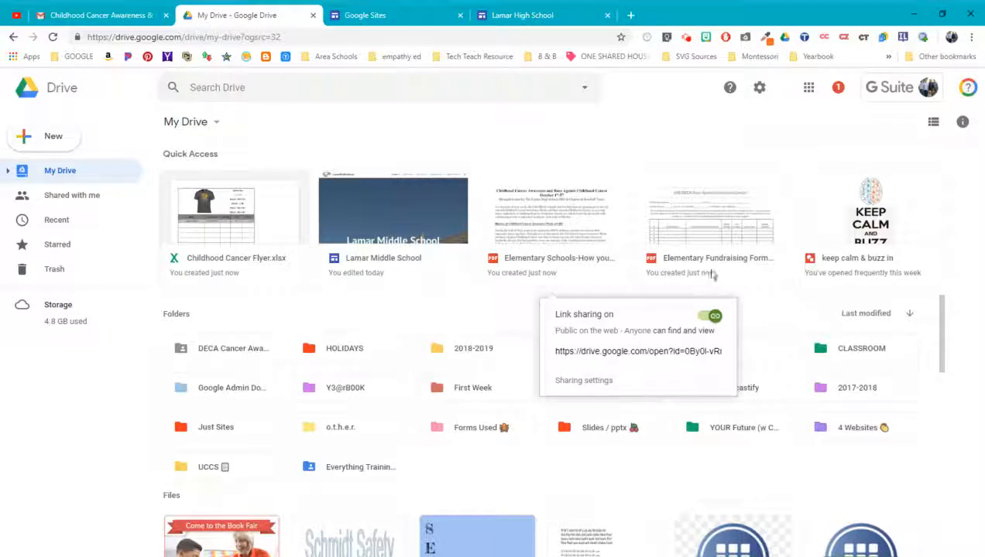
left_click(535, 14)
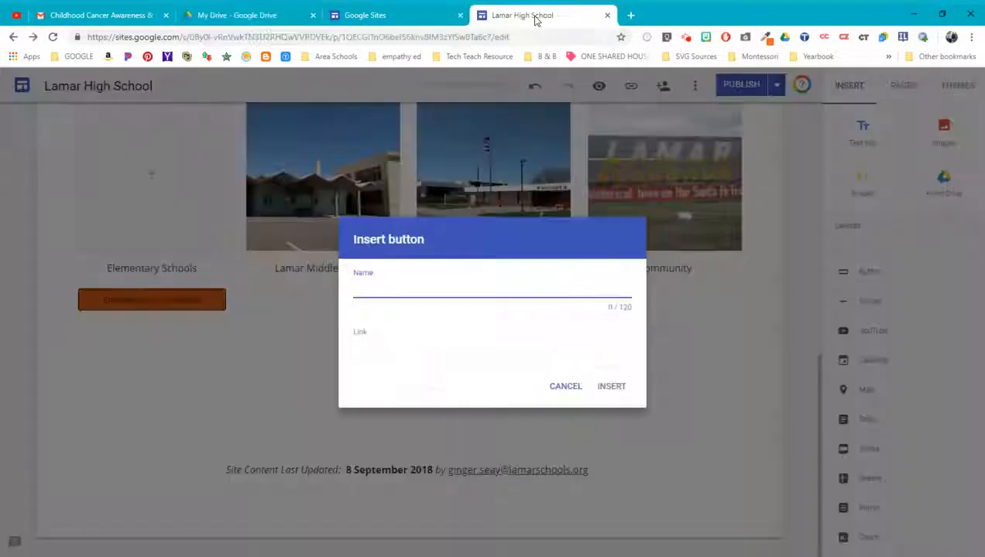
left_click(428, 292)
type("Elem")
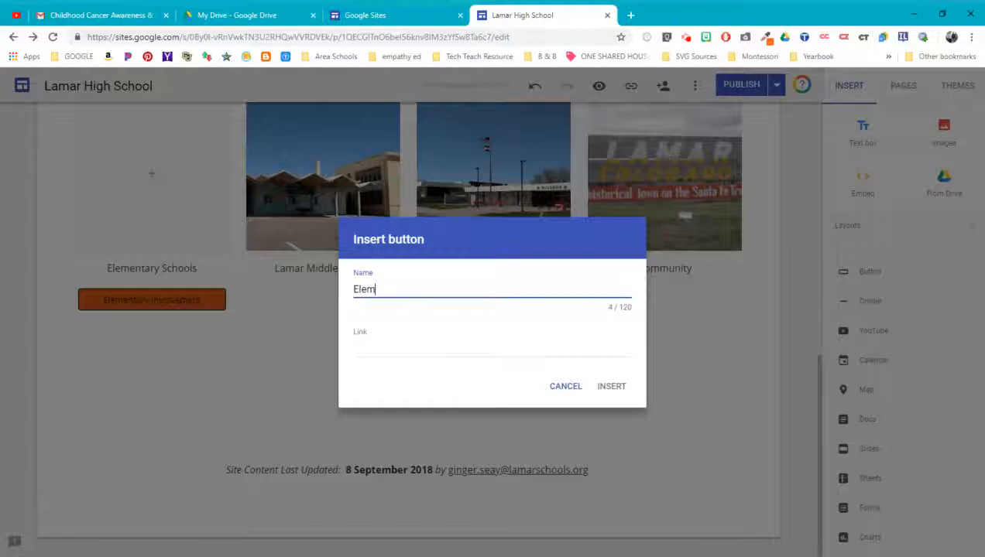
type("entary Fundraising Form")
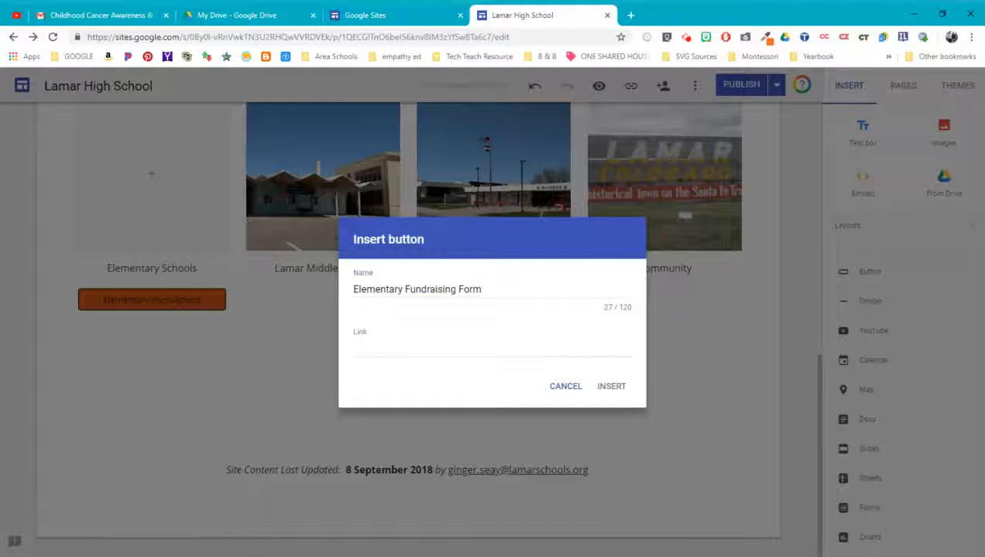
Copy the shareable link of the Elementary Fundraising Form PDF in Google Drive and insert the second button with that link
left_click(415, 354)
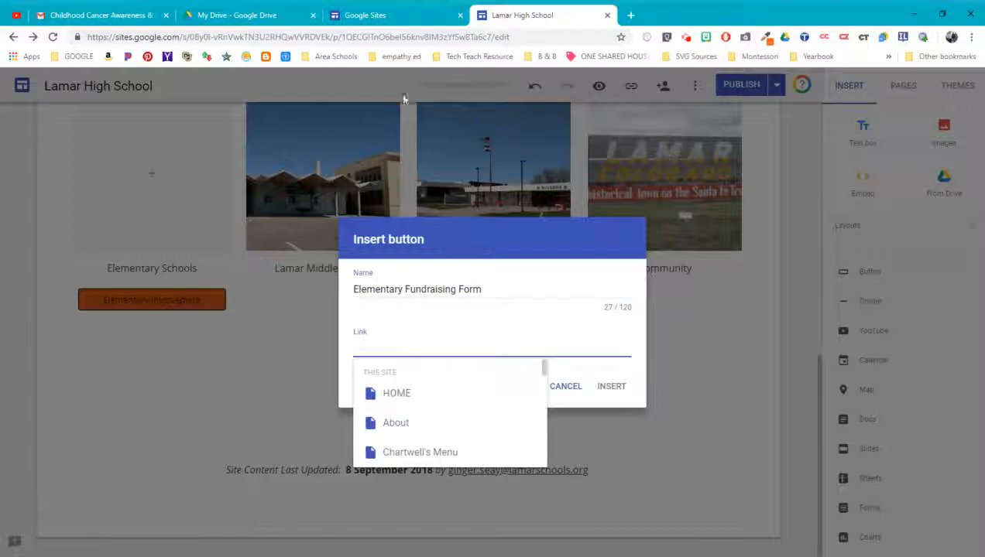
left_click(236, 15)
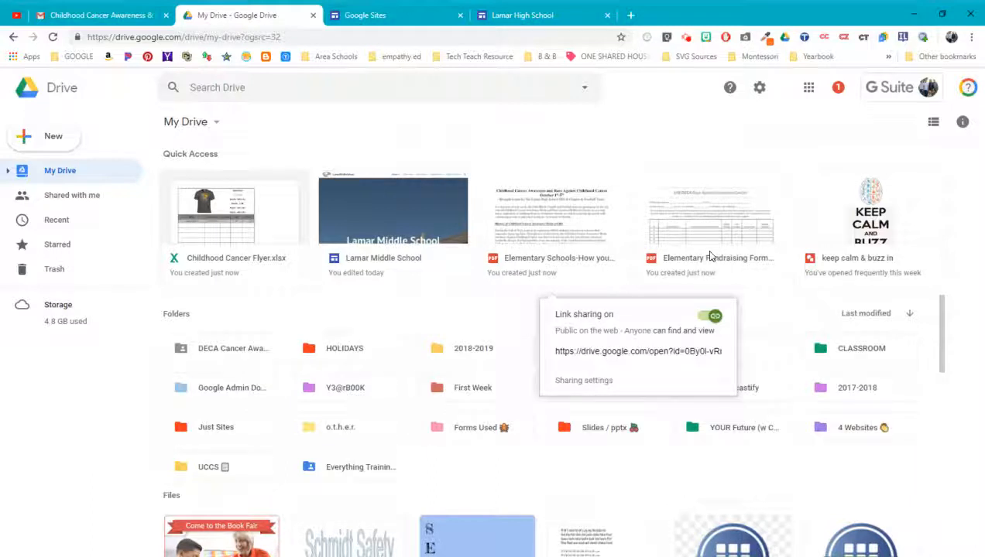
left_click(504, 17)
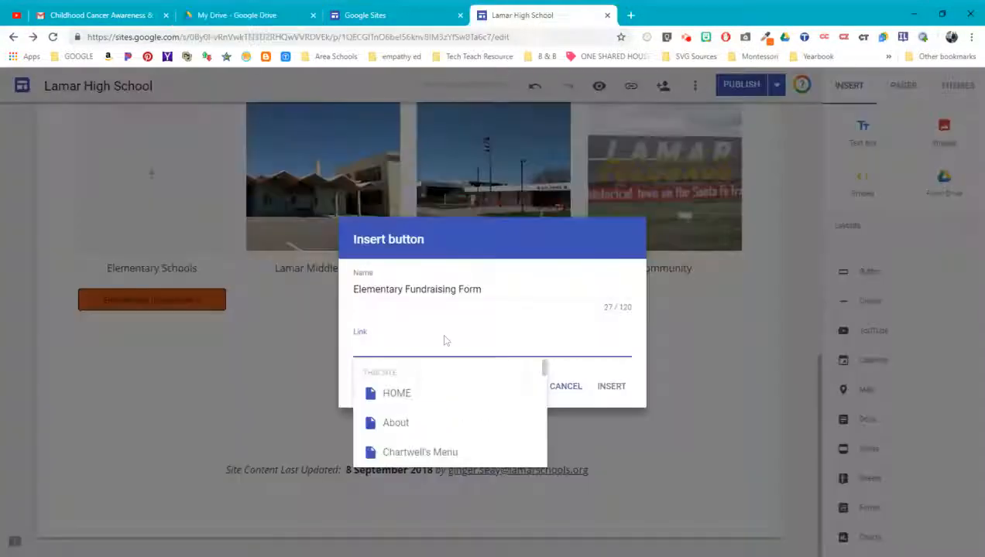
left_click(385, 348)
left_click(235, 15)
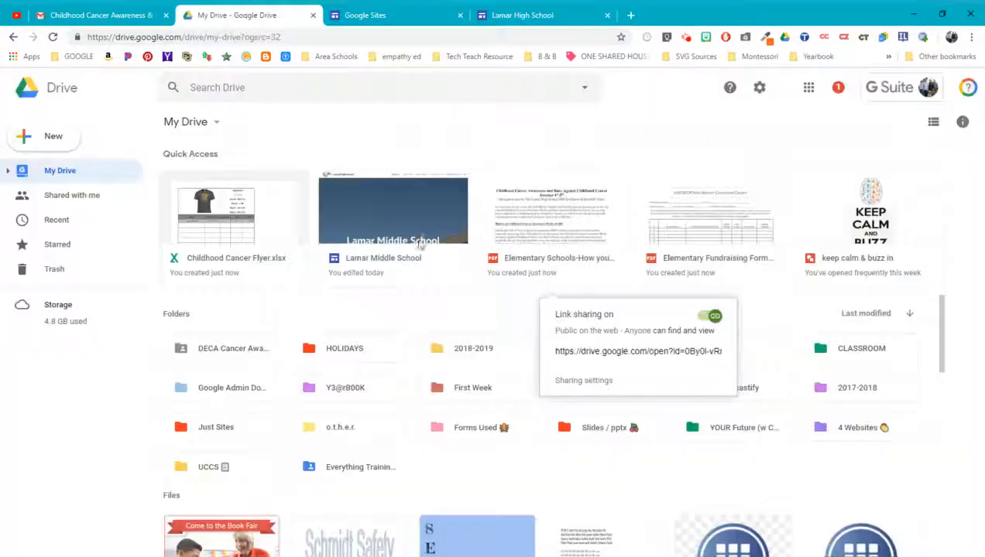
left_click(699, 239)
right_click(699, 237)
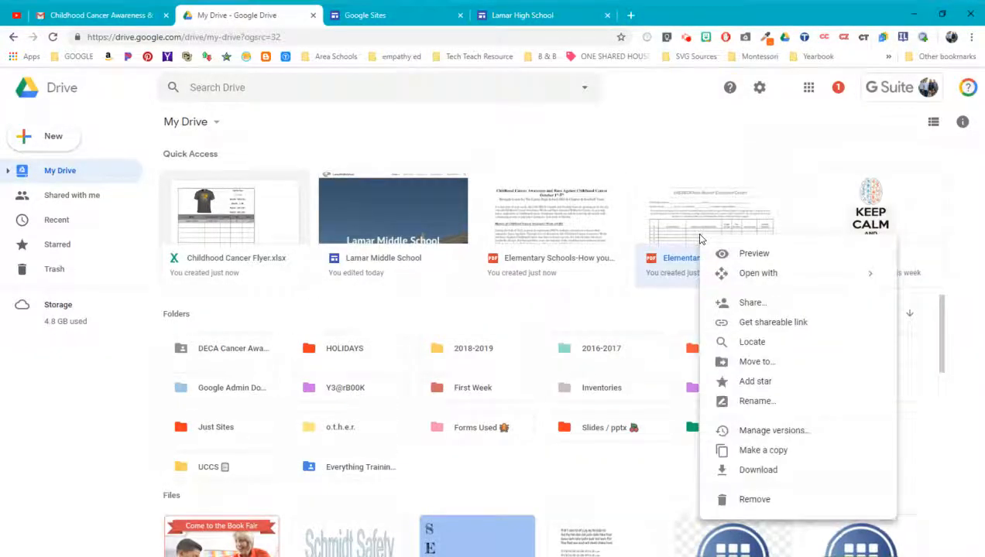
left_click(749, 324)
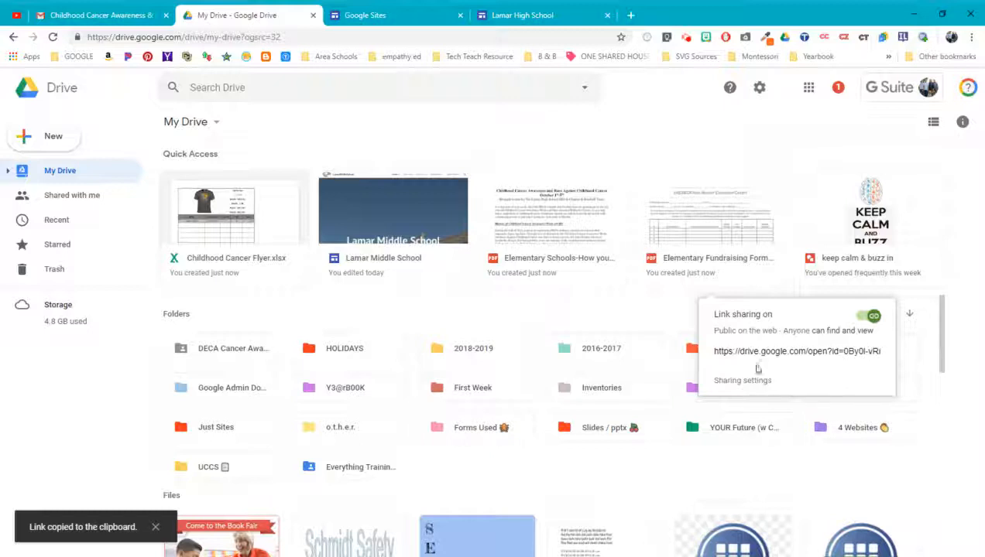
left_click(521, 14)
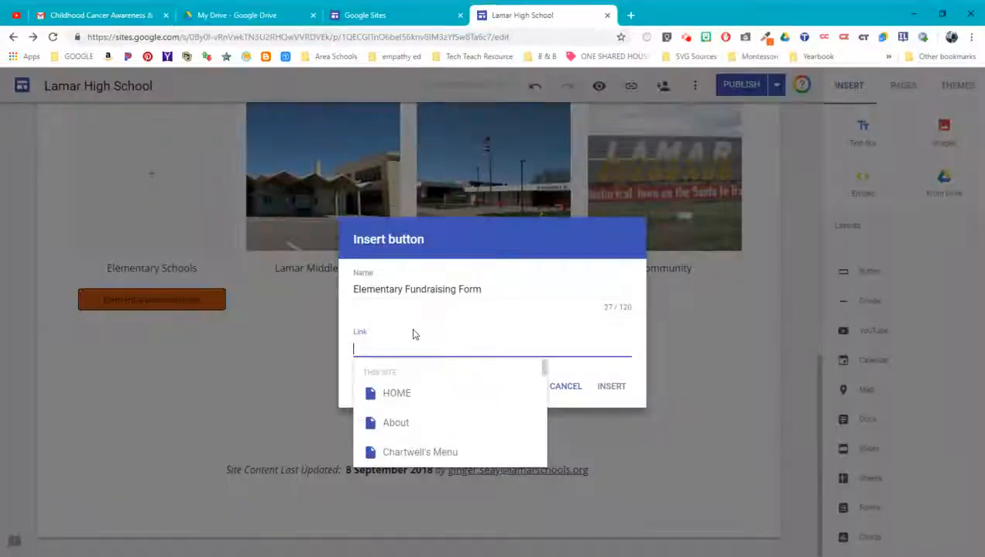
key("ctrl+v")
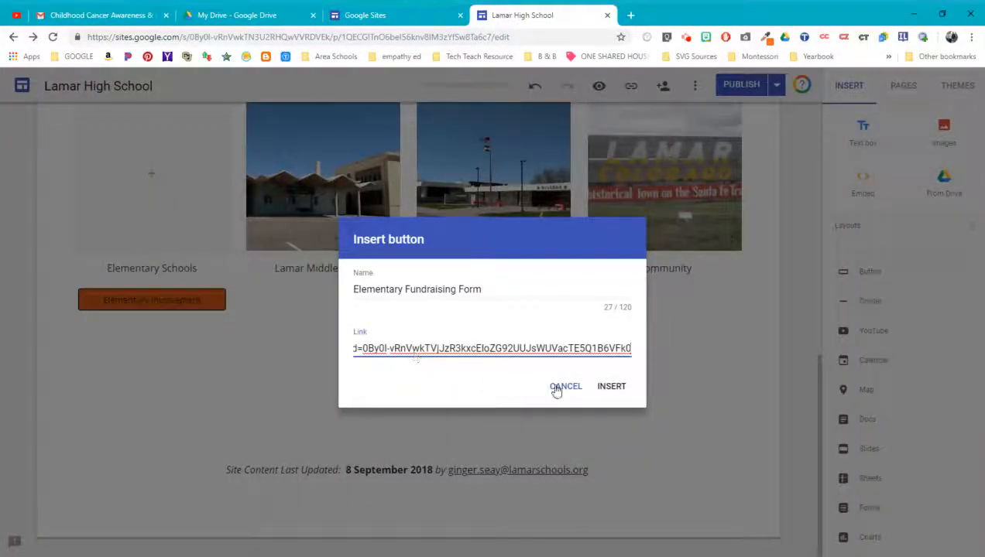
left_click(609, 387)
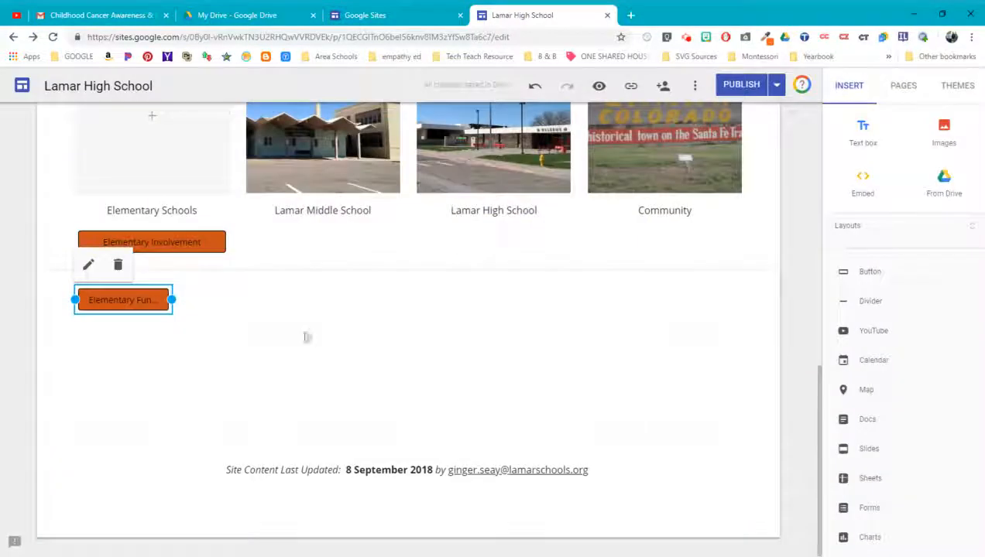
Widen the new fundraising button to the first column's width and rename it "Fundraising Form"
left_click_drag(172, 300, 227, 296)
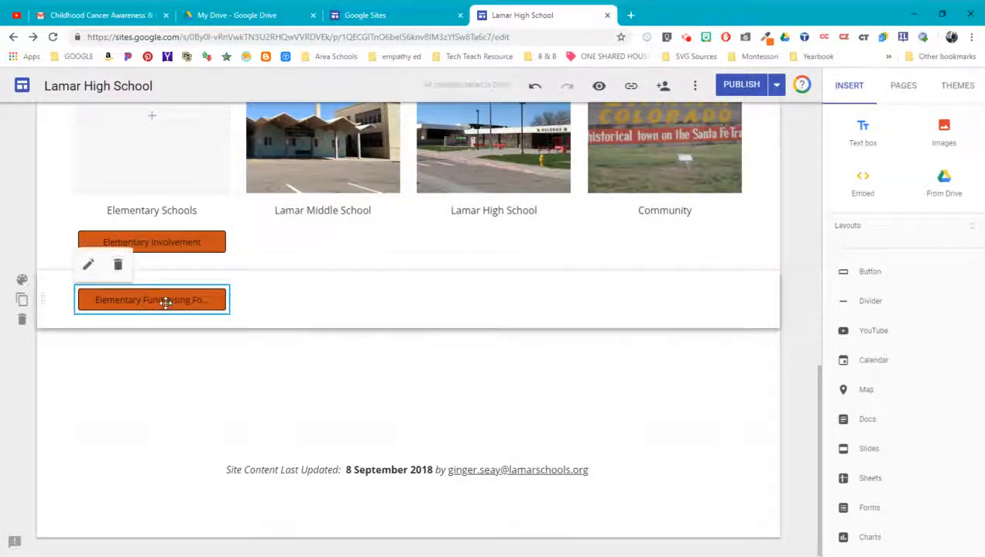
left_click(88, 267)
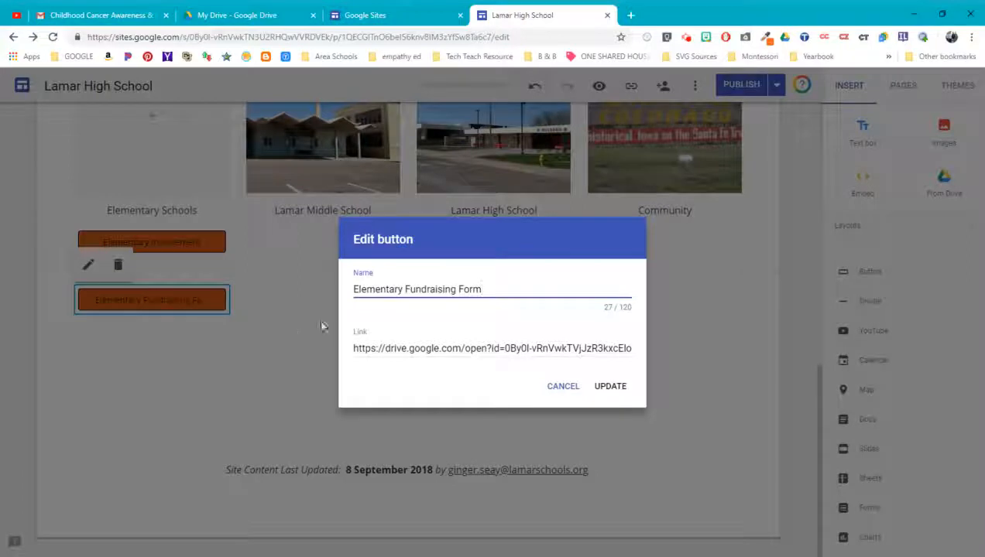
left_click(401, 289)
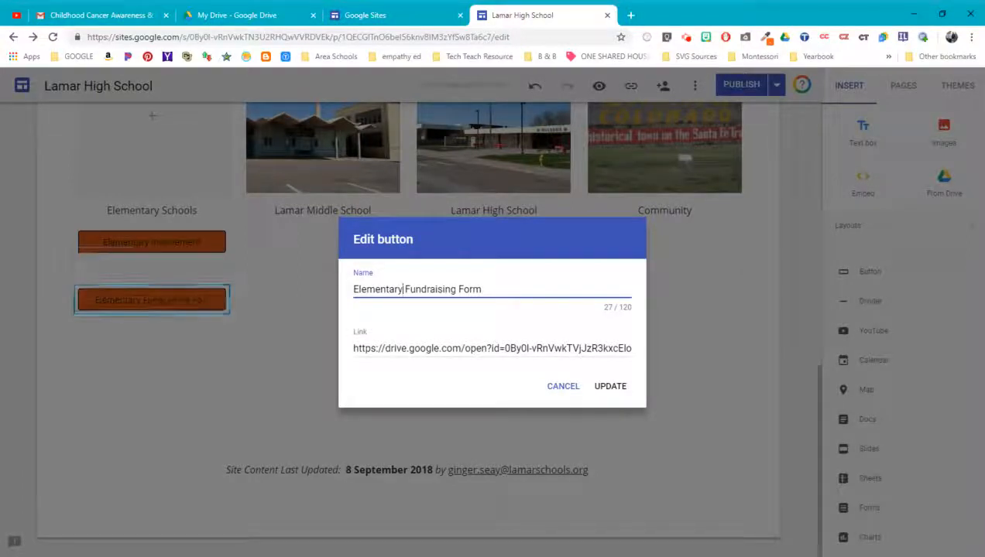
key("BackSpace")
key("BackSpace")
key("BackSpace")
key("BackSpace")
key("BackSpace")
key("BackSpace")
key("BackSpace")
key("BackSpace")
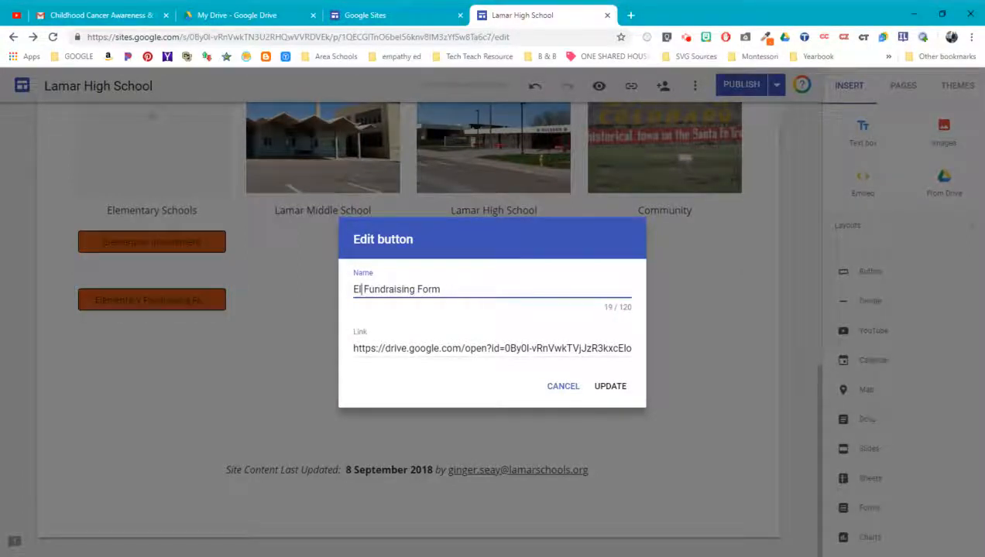
type("e")
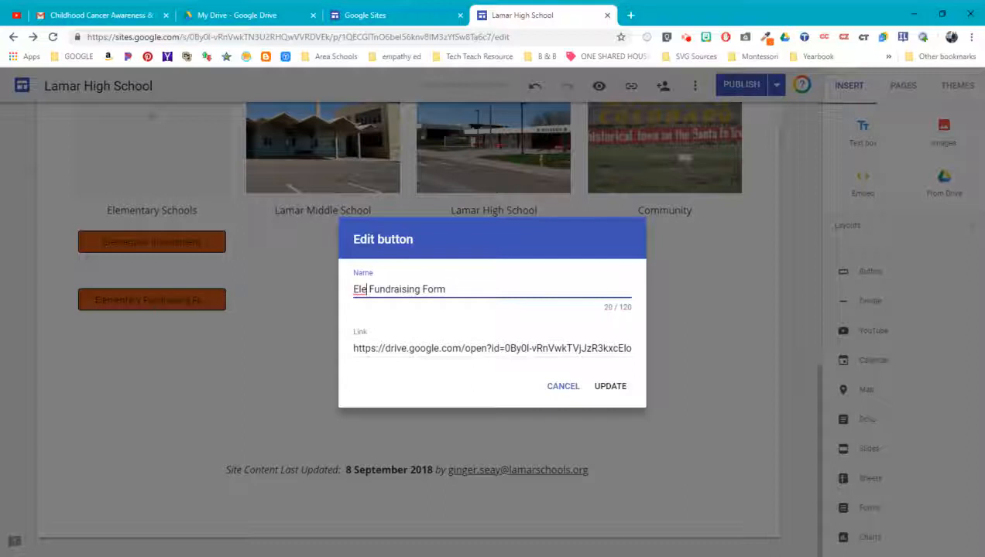
key("BackSpace")
key("BackSpace")
key("BackSpace")
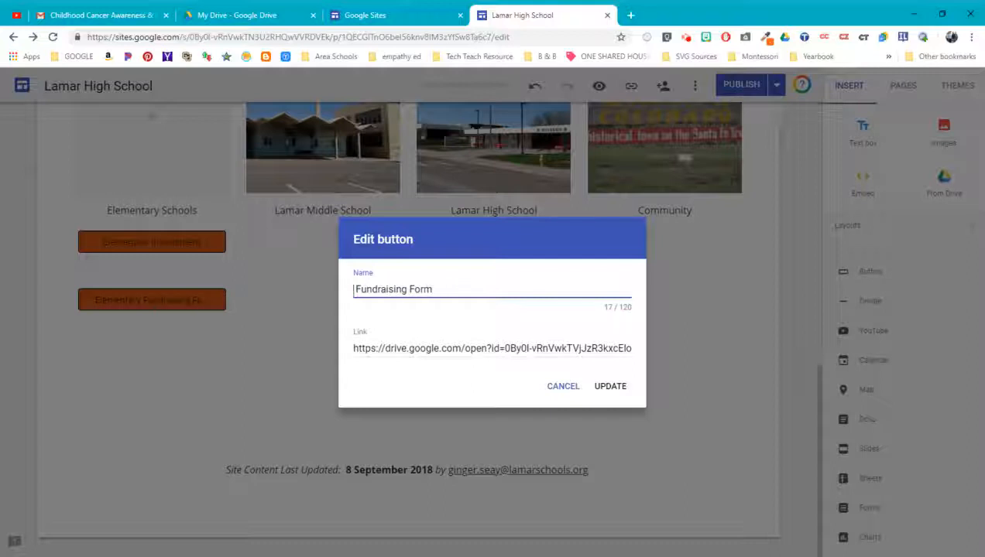
key("Delete")
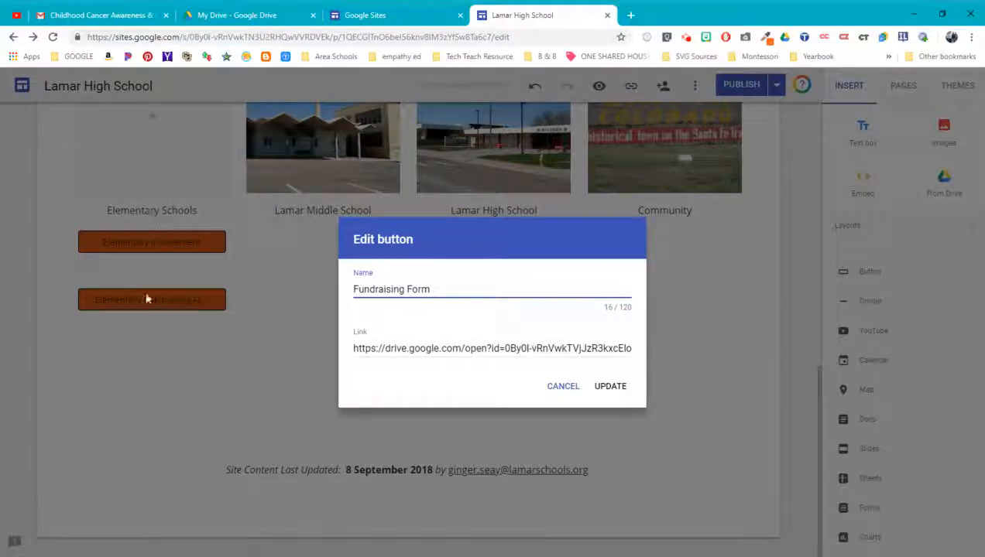
left_click(610, 386)
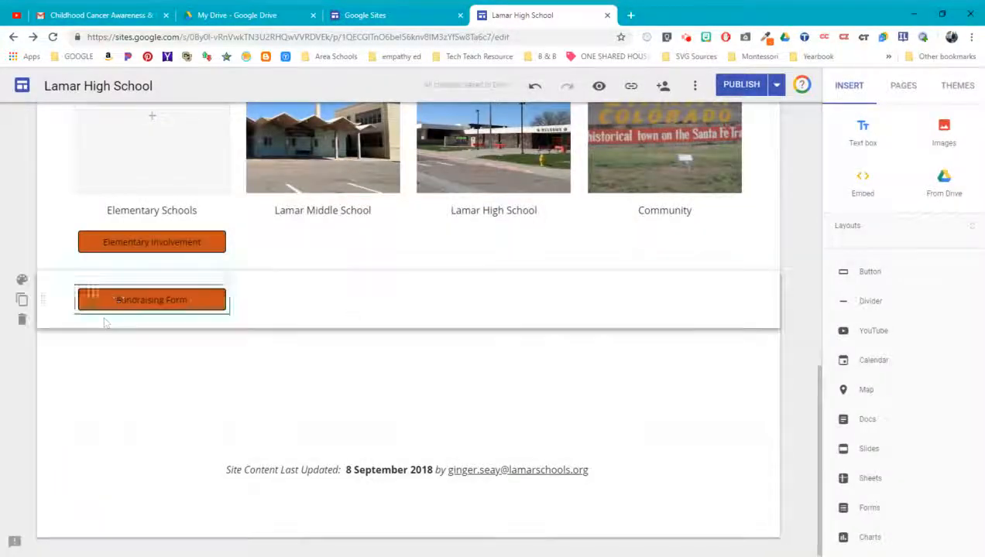
Move the Fundraising Form button into the Elementary Schools column, directly under the Elementary Involvement button
left_click_drag(131, 299, 138, 294)
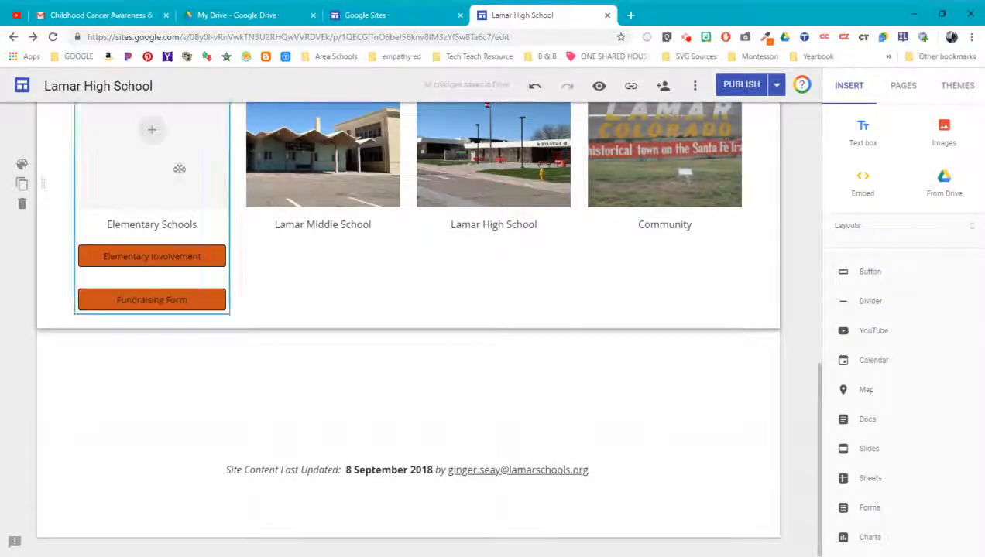
scroll(275, 311, "up", 2)
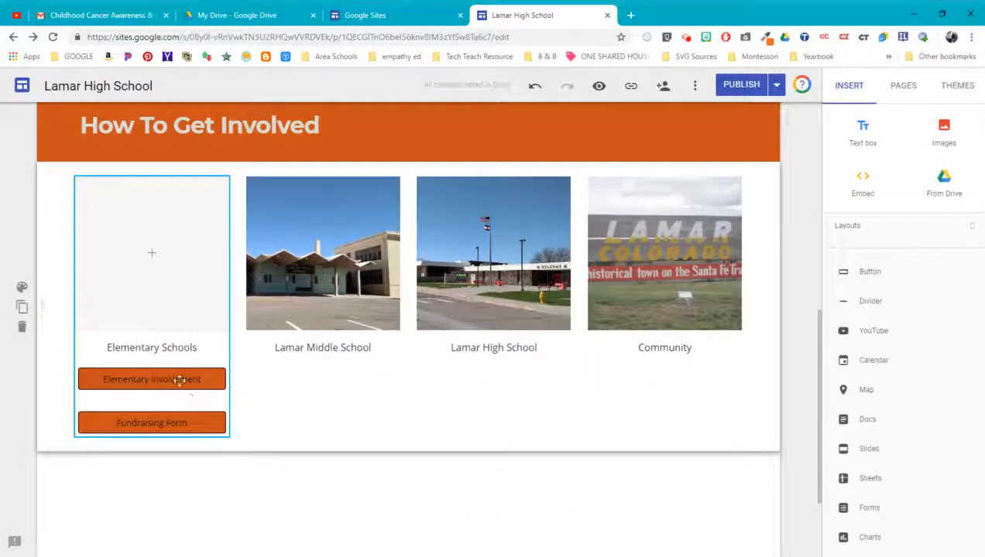
scroll(169, 412, "down", 2)
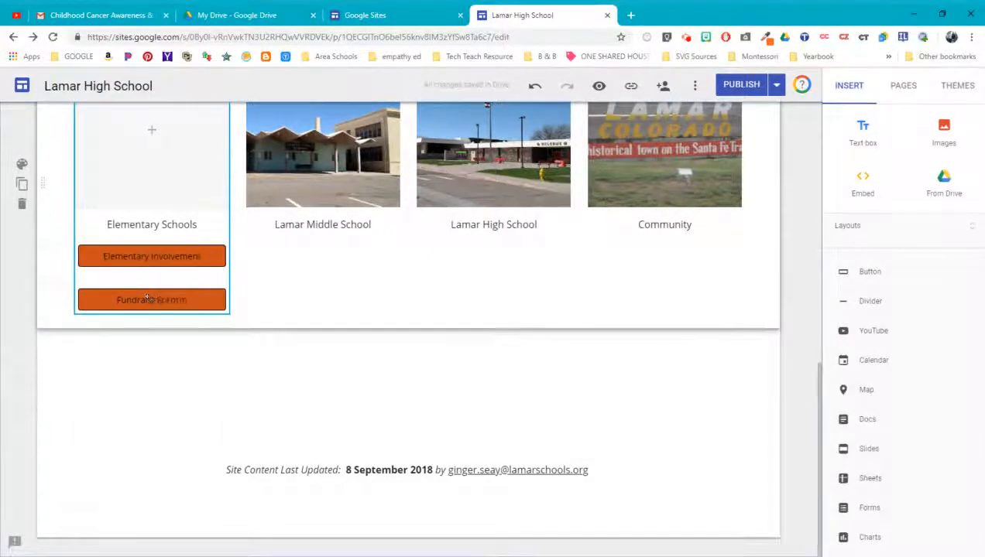
Preview the page at desktop and tablet size, examining the How To Get Involved section with its buttons
scroll(152, 298, "up", 15)
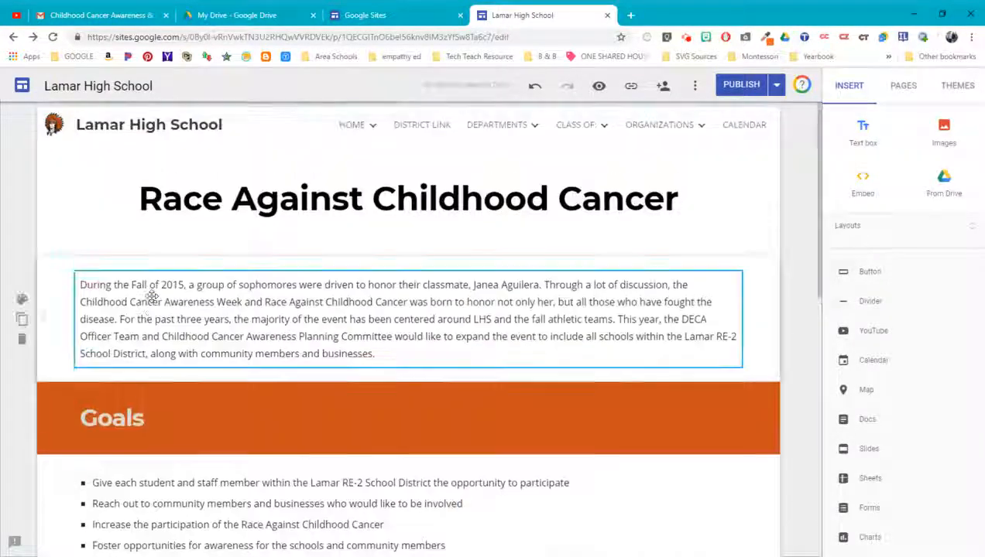
left_click(600, 88)
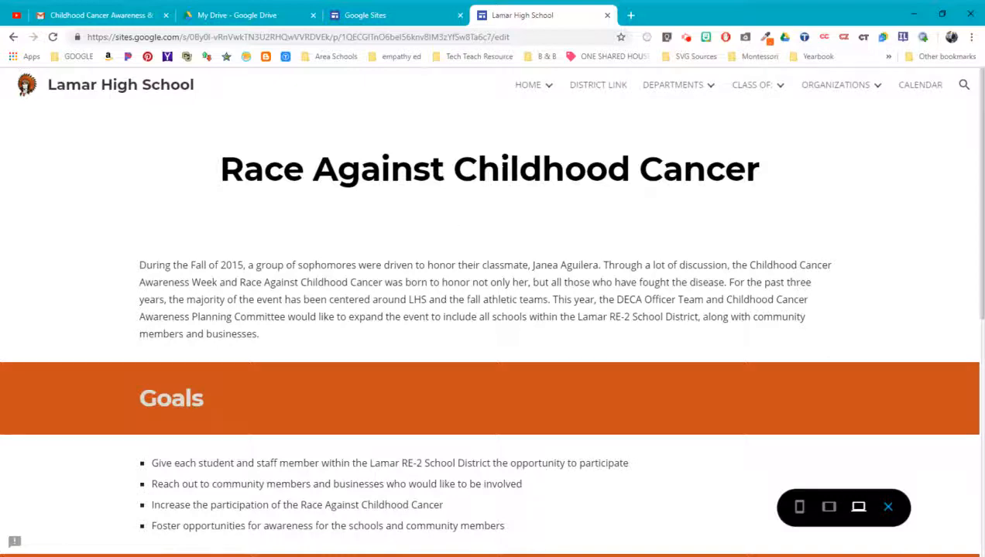
scroll(407, 298, "down", 5)
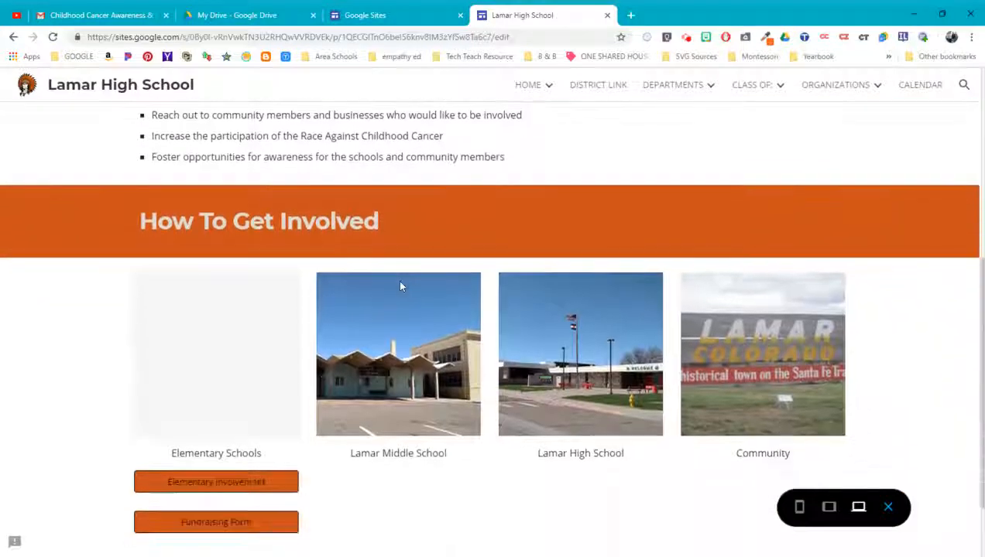
scroll(401, 286, "down", 2)
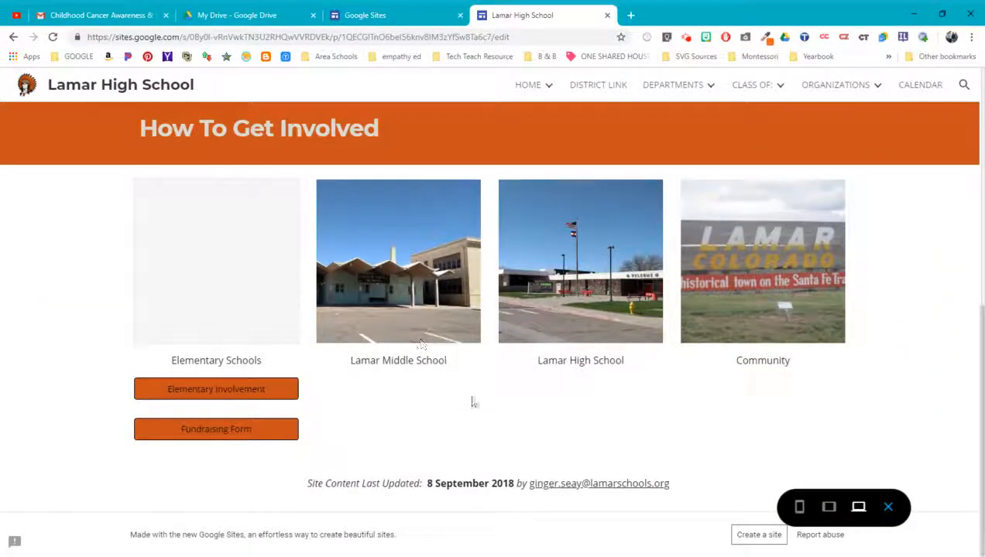
left_click(830, 510)
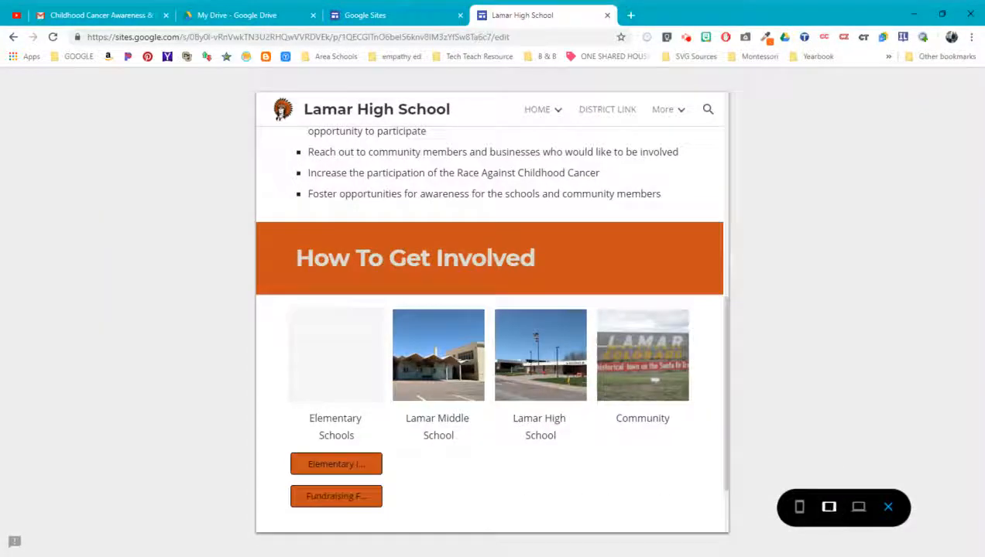
Examine the page at phone size from the title down through the school columns, and close the preview
left_click(799, 509)
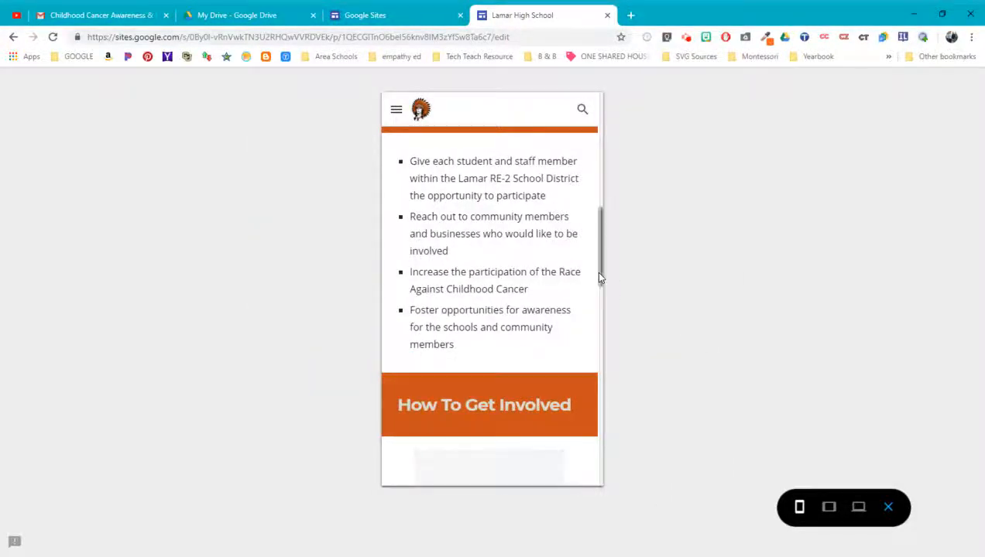
scroll(598, 275, "up", 5)
scroll(598, 277, "up", 2)
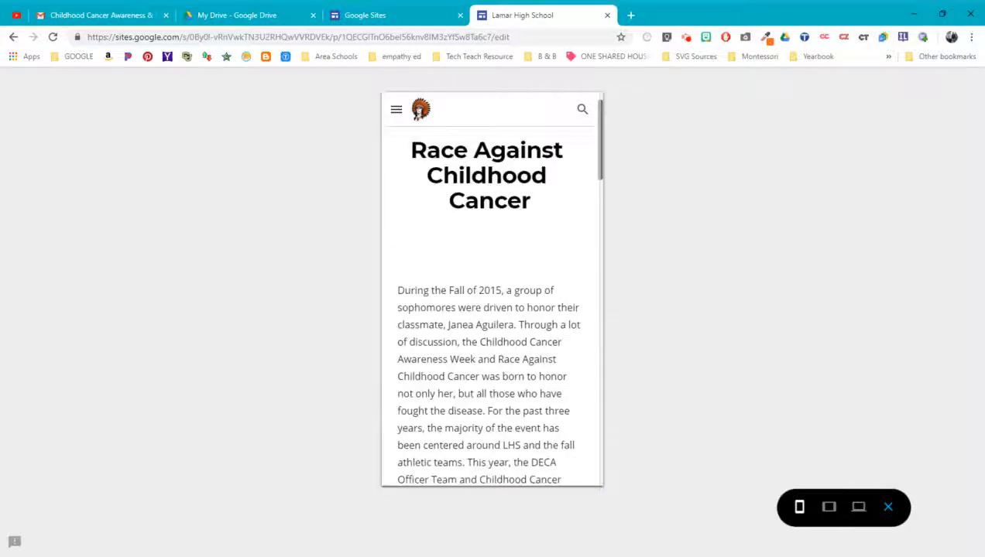
scroll(601, 175, "down", 10)
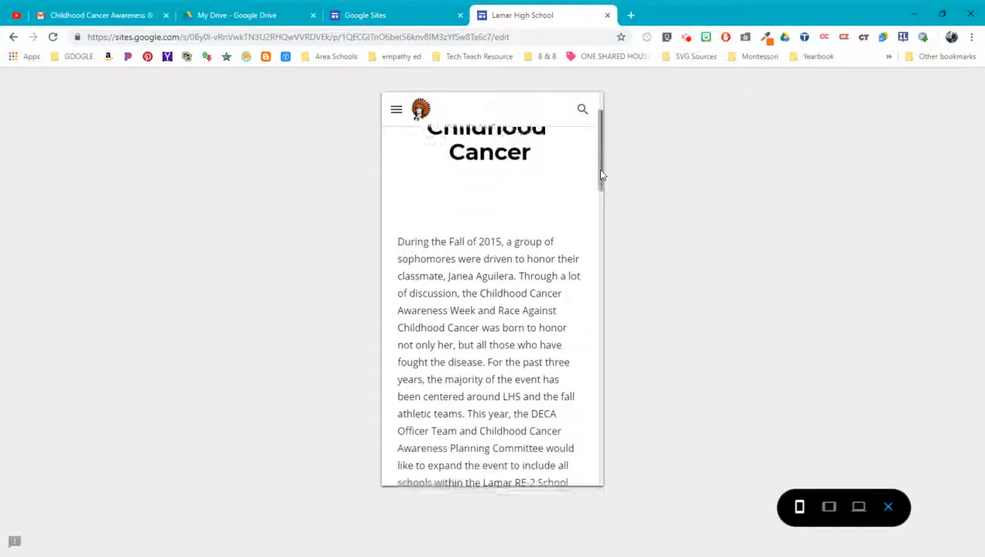
scroll(600, 175, "down", 8)
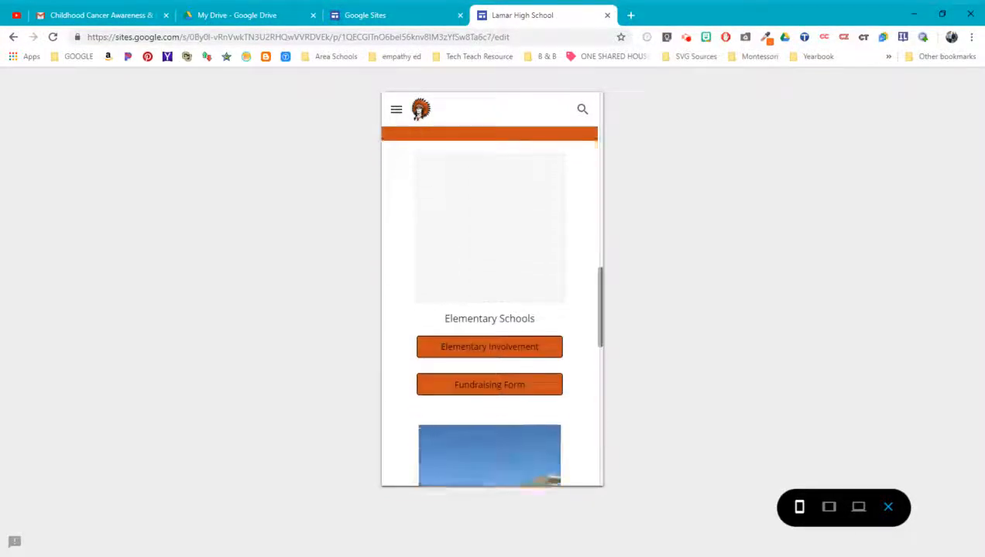
scroll(601, 175, "down", 6)
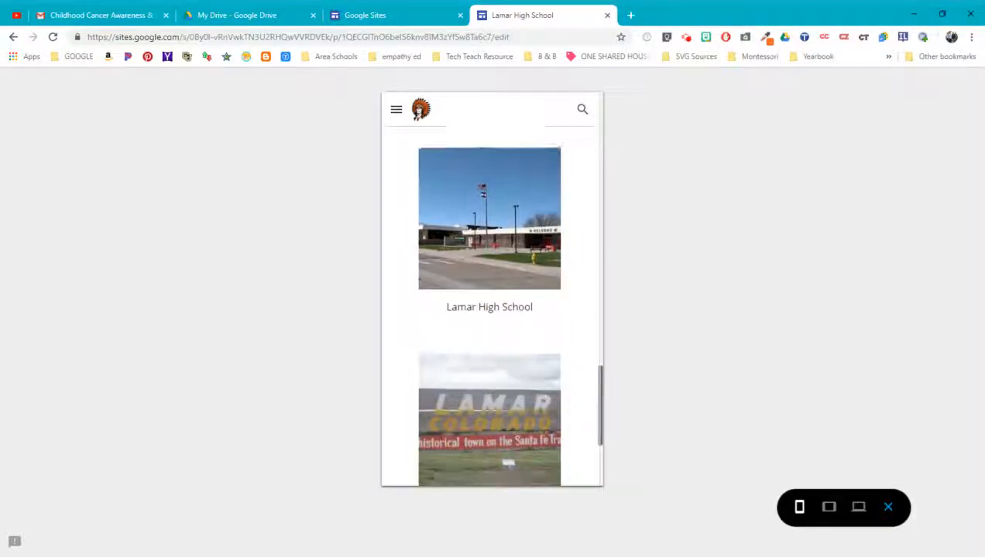
scroll(601, 175, "up", 2)
scroll(603, 396, "up", 3)
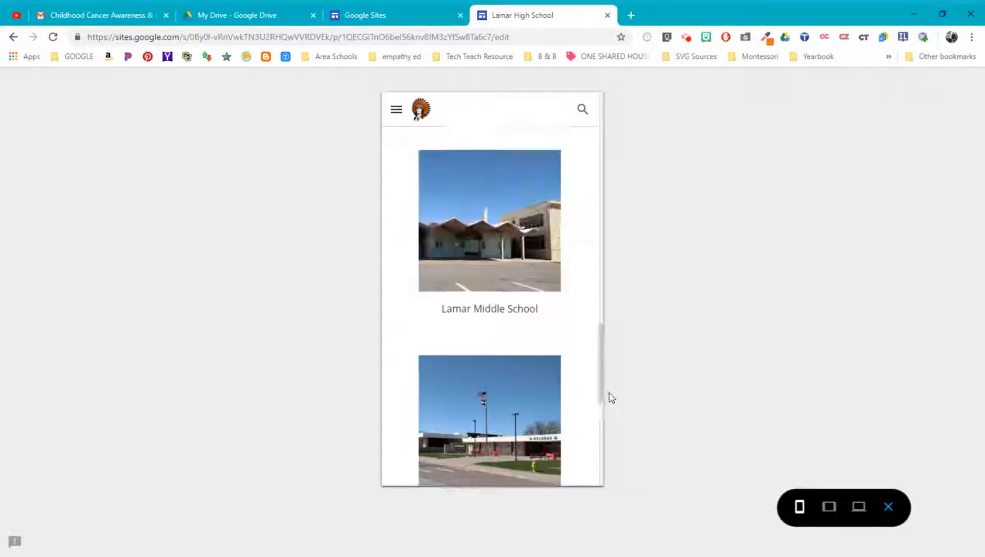
scroll(598, 351, "up", 10)
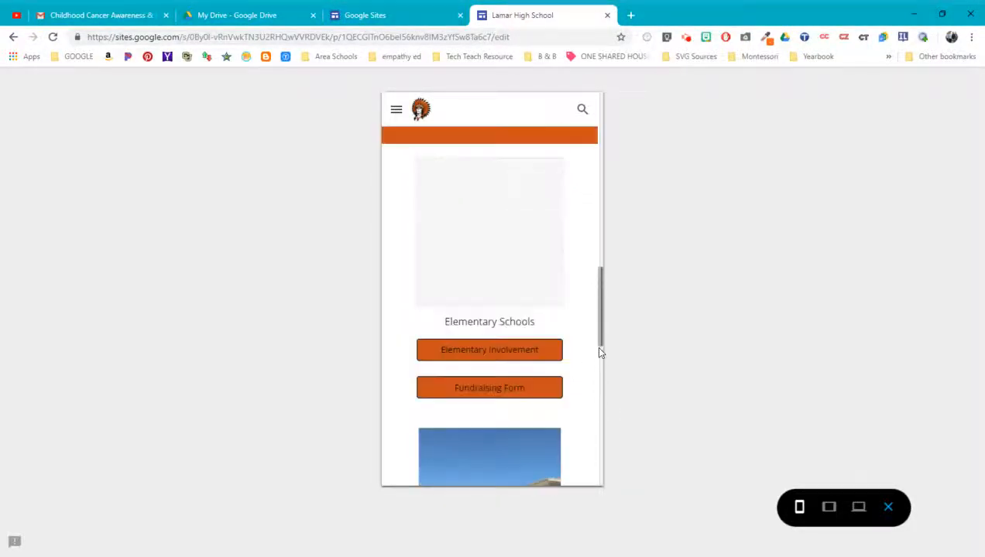
left_click(886, 508)
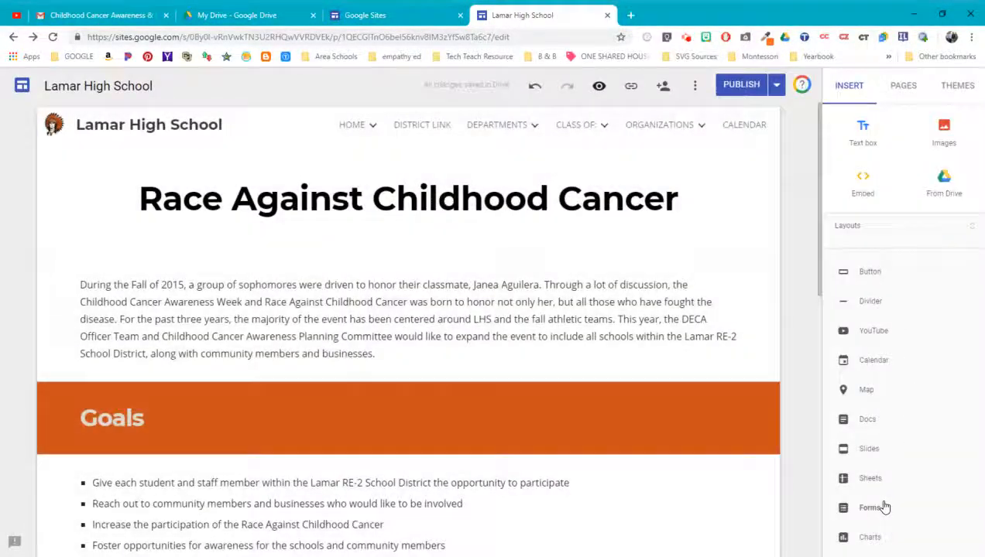
Add an empty text box below the school columns and their buttons
scroll(584, 429, "down", 6)
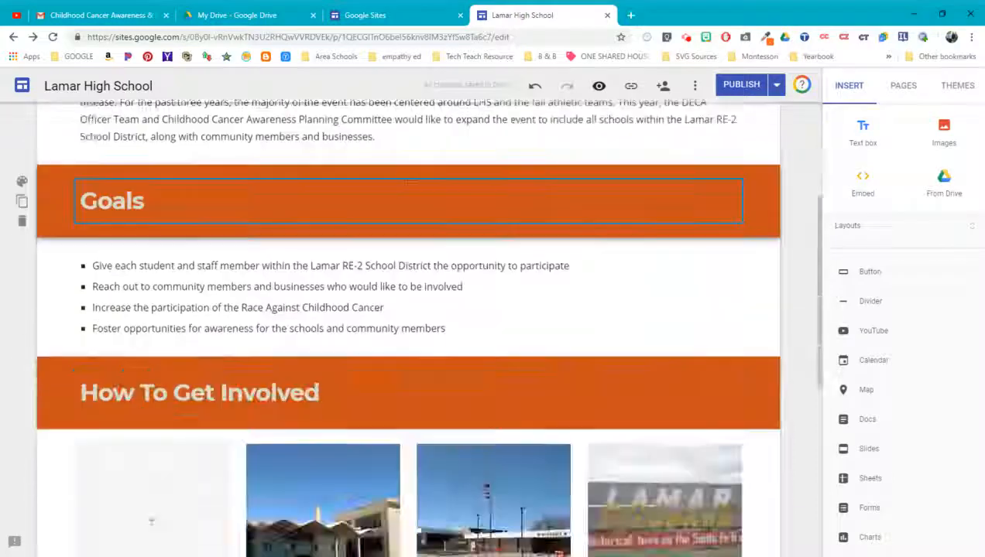
scroll(566, 429, "down", 2)
double_click(398, 376)
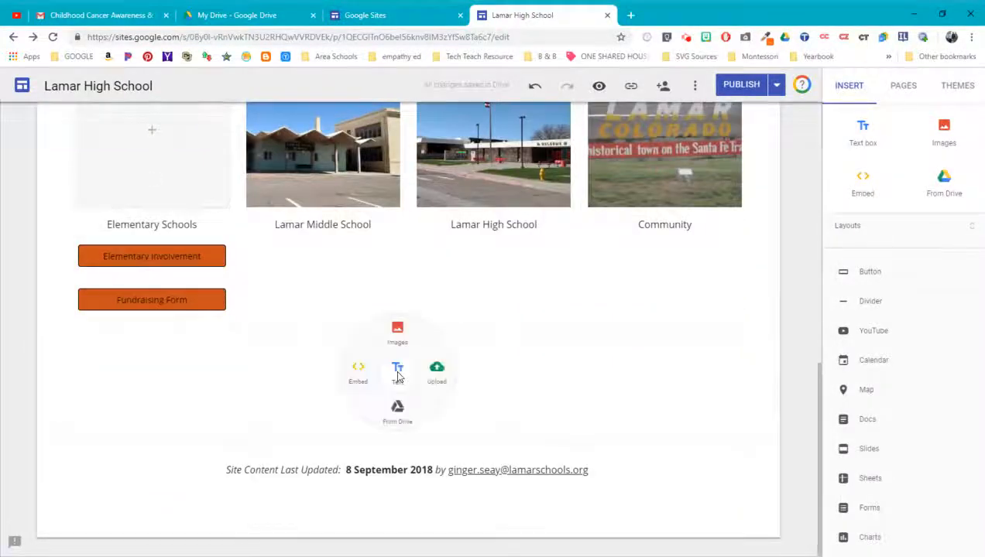
left_click(591, 366)
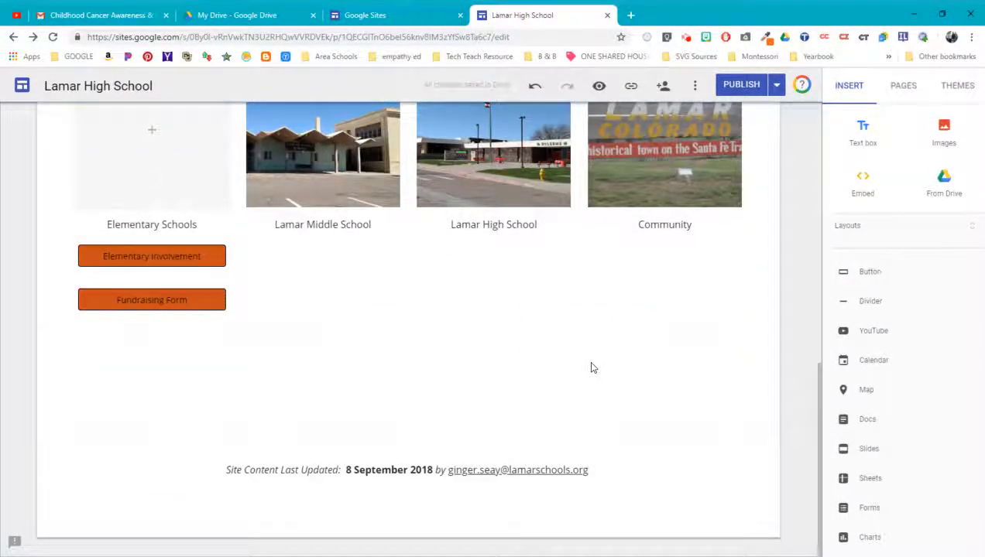
double_click(271, 375)
left_click(272, 375)
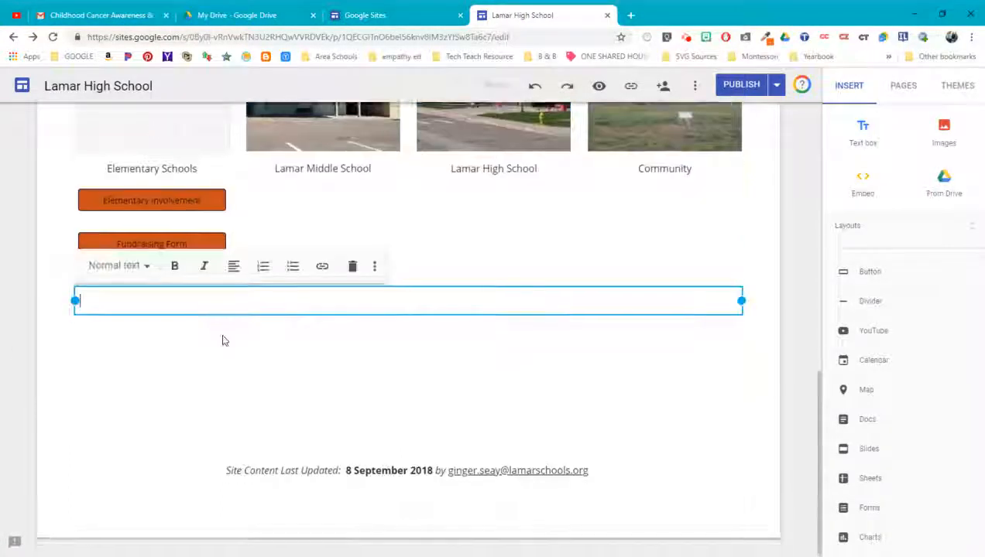
Copy the paragraph on what the money will be used for from the Gmail message and paste it into the new text box
left_click(101, 15)
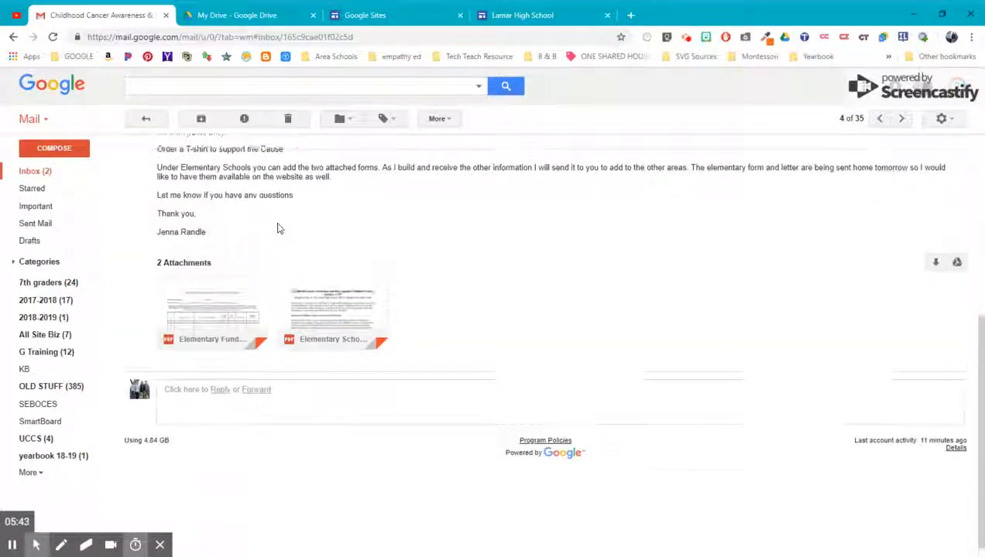
scroll(279, 228, "up", 3)
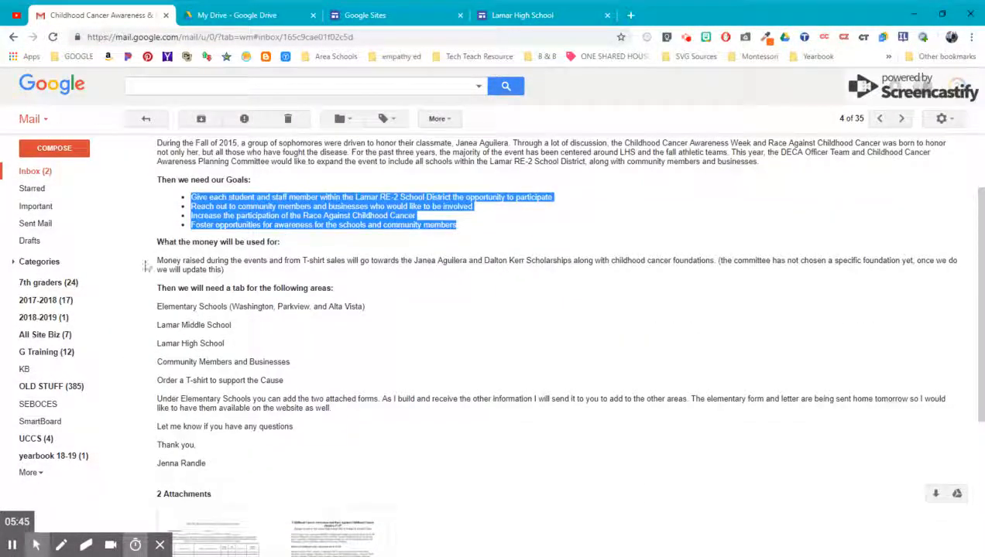
left_click_drag(157, 262, 240, 271)
key("ctrl+c")
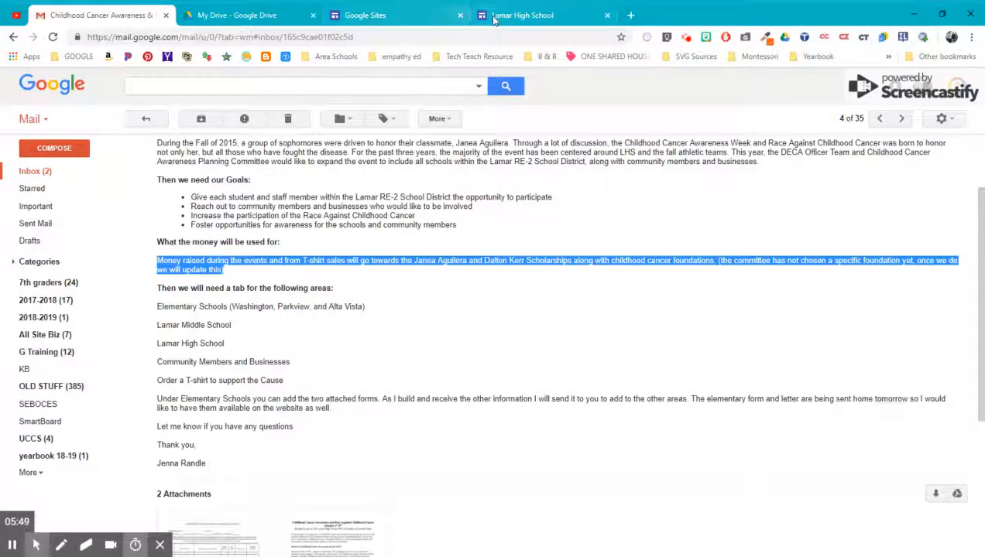
left_click(517, 15)
key("ctrl+v")
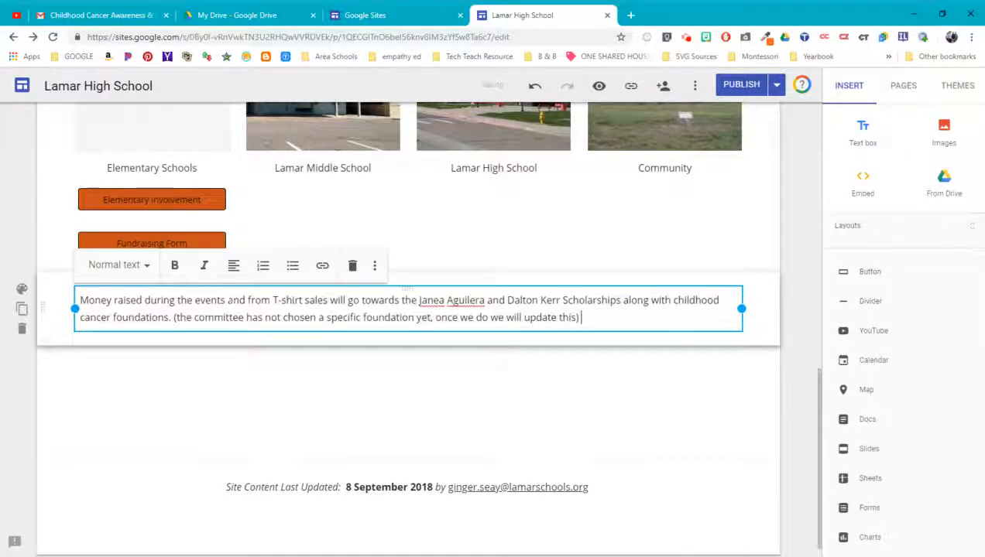
left_click(248, 398)
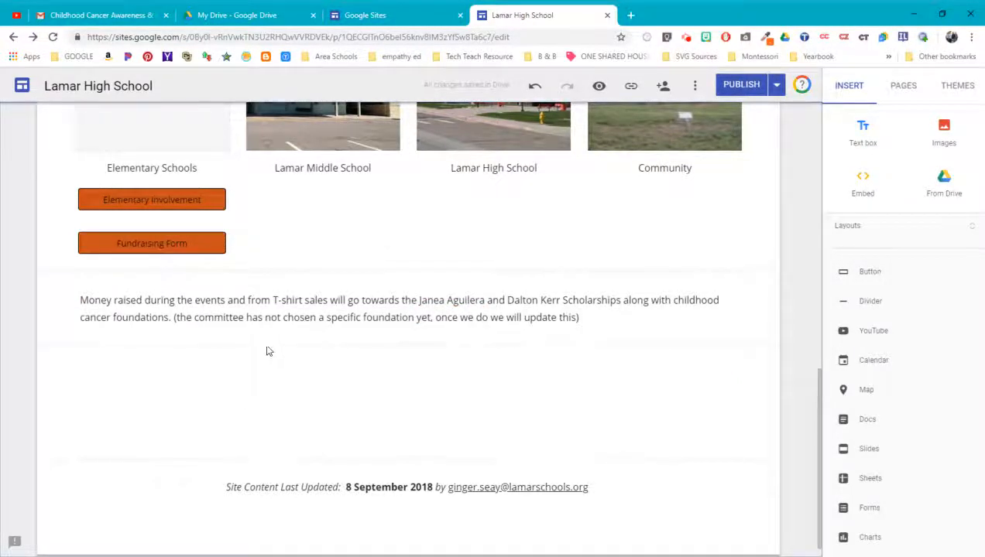
Capitalize the first word inside the parentheses of the pasted paragraph
left_click(182, 318)
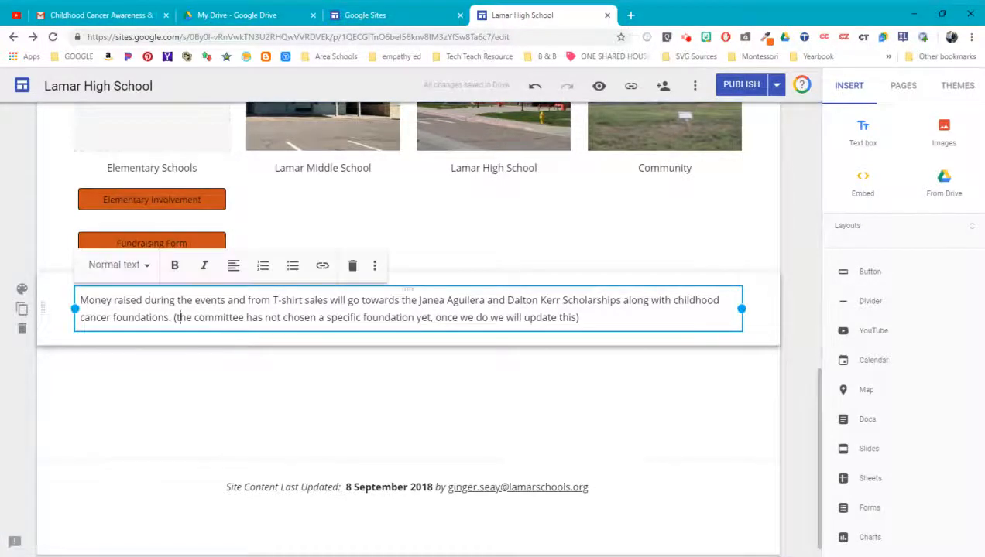
key("BackSpace")
type("T")
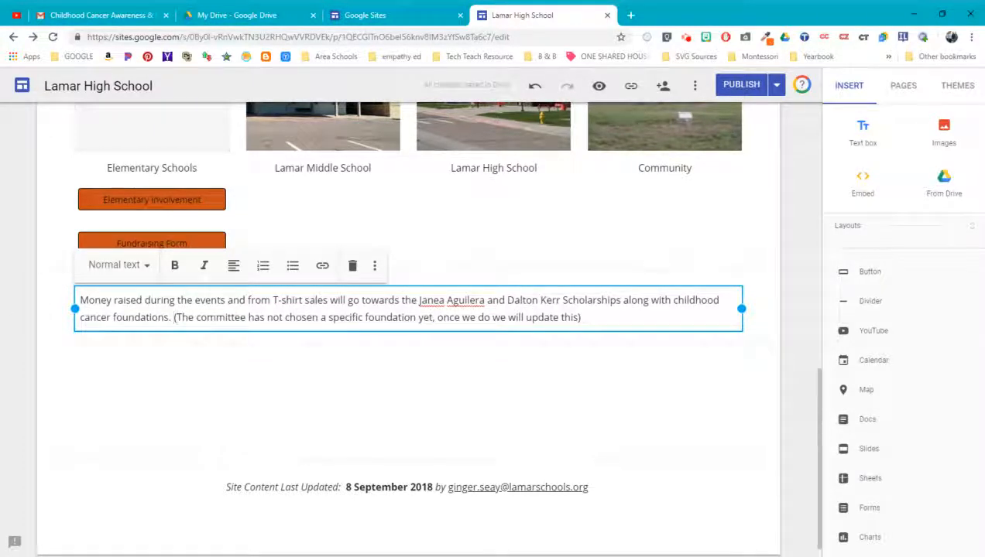
Delete the parenthetical committee note from the money paragraph and format the remaining text as Subheading
left_click_drag(174, 317, 605, 329)
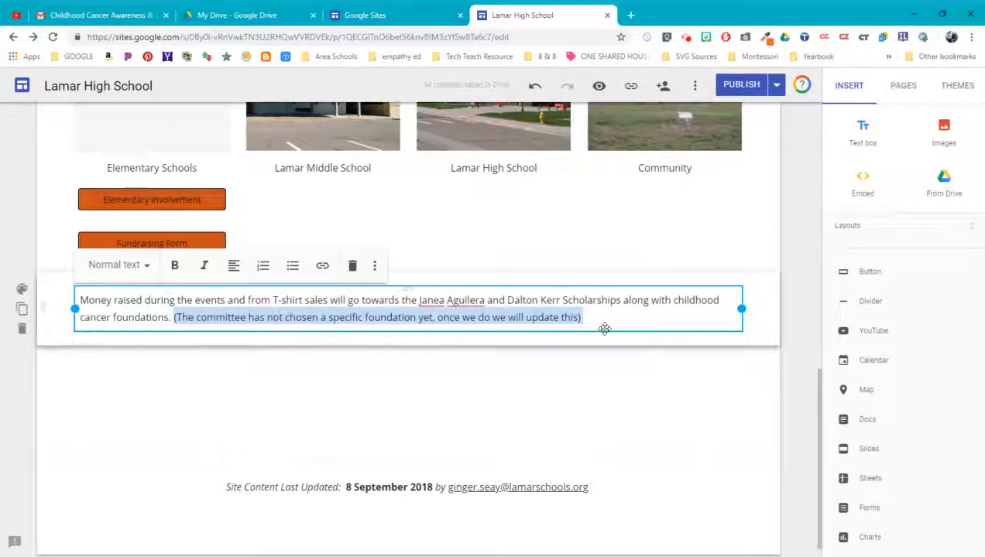
key("BackSpace")
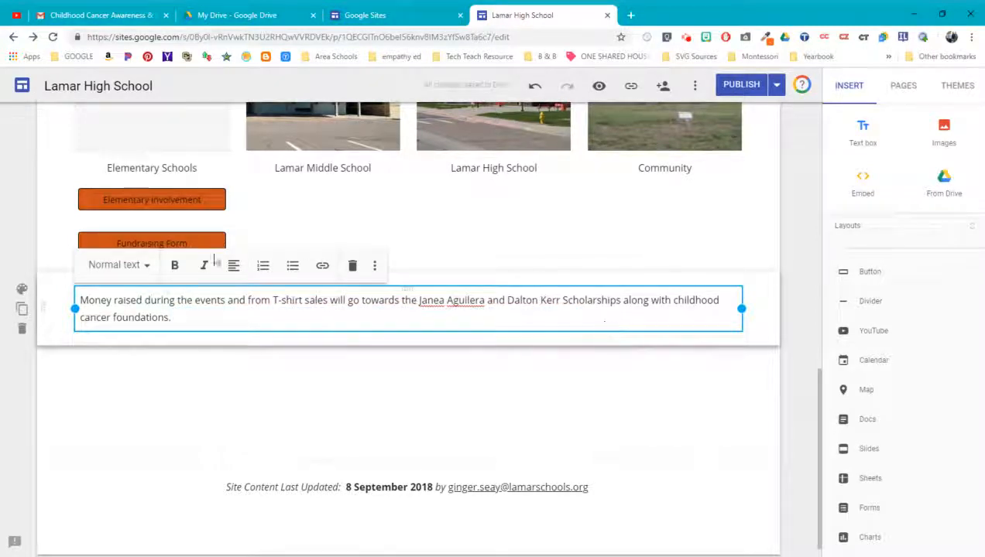
left_click(129, 266)
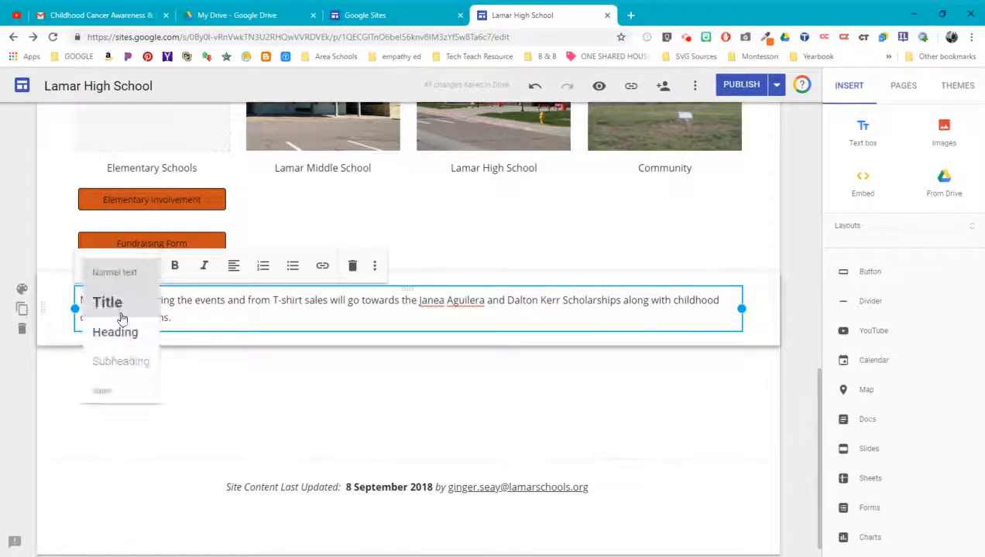
left_click(116, 364)
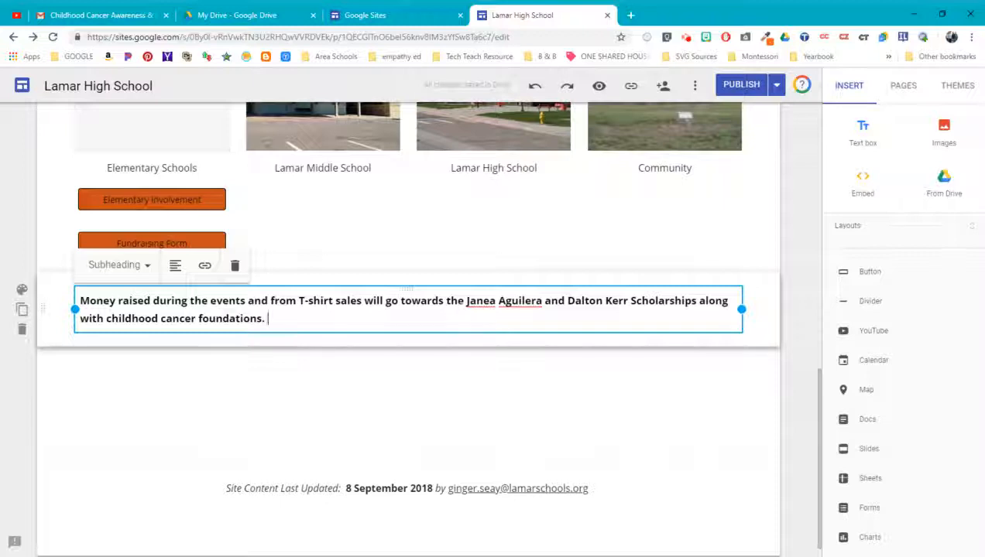
double_click(319, 399)
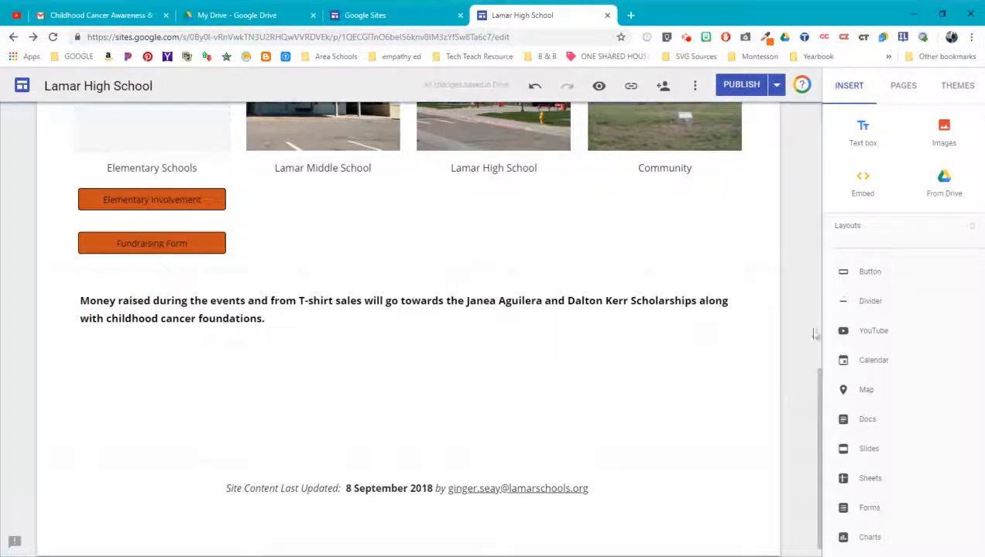
Start a new button named "T-Shirt Order Form" and copy the shareable link of Childhood Cancer Flyer.xlsx from Google Drive
left_click(871, 276)
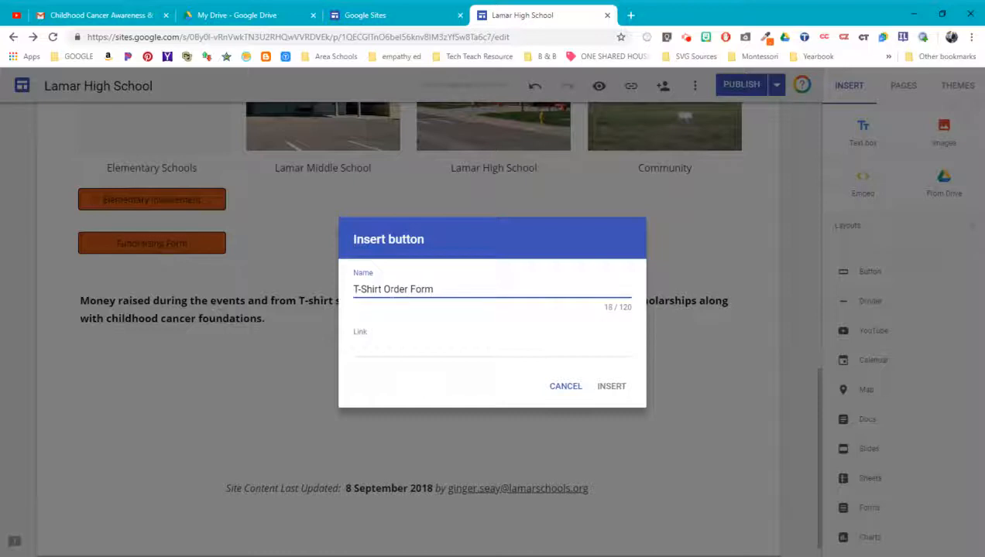
key("Tab")
left_click(236, 14)
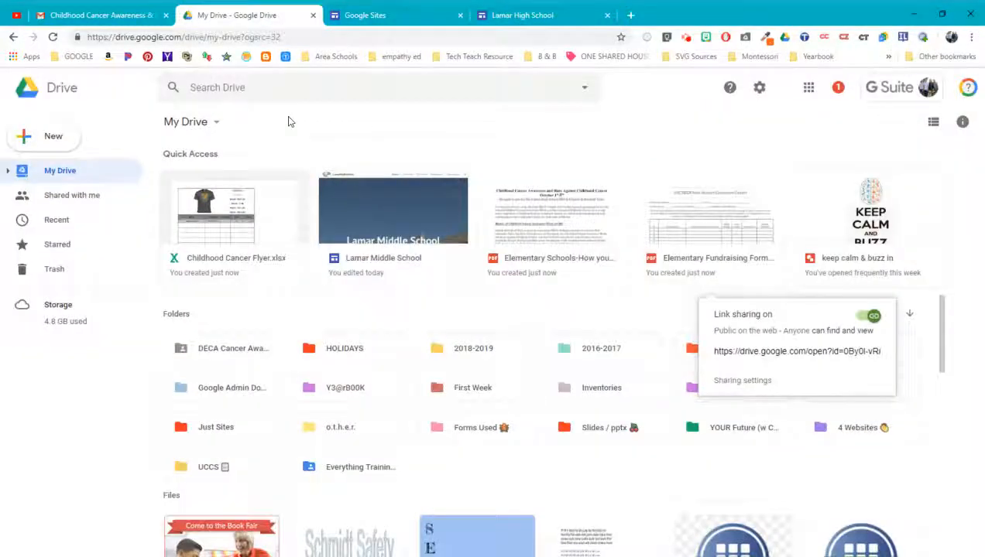
left_click(226, 232)
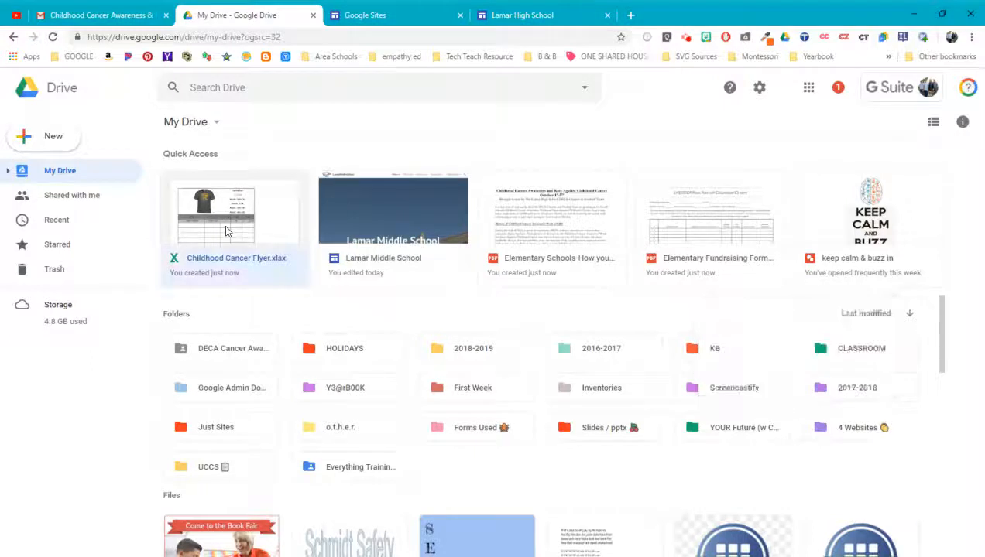
right_click(225, 233)
left_click(270, 315)
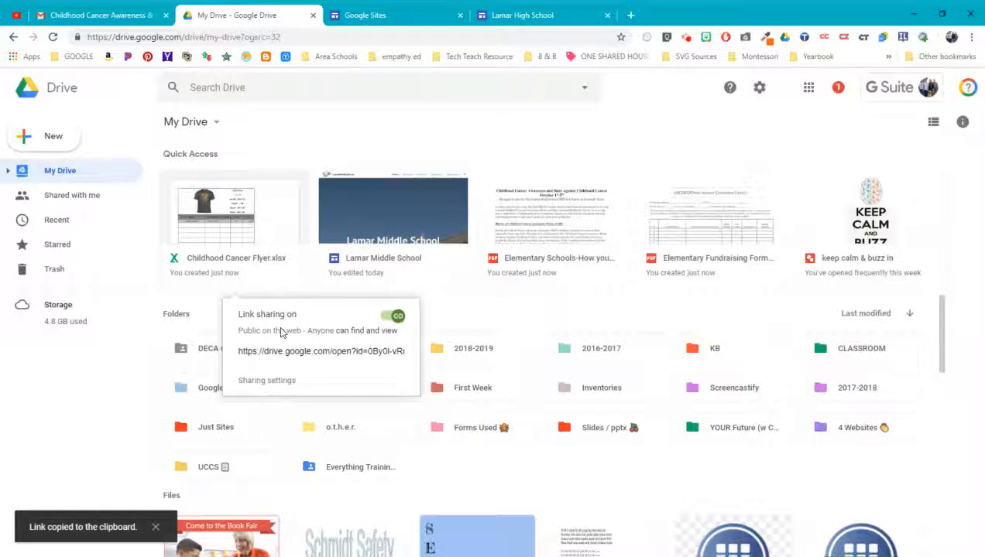
Insert the T-Shirt Order Form button with the copied Drive link, widened and centered beneath the money paragraph
left_click(527, 15)
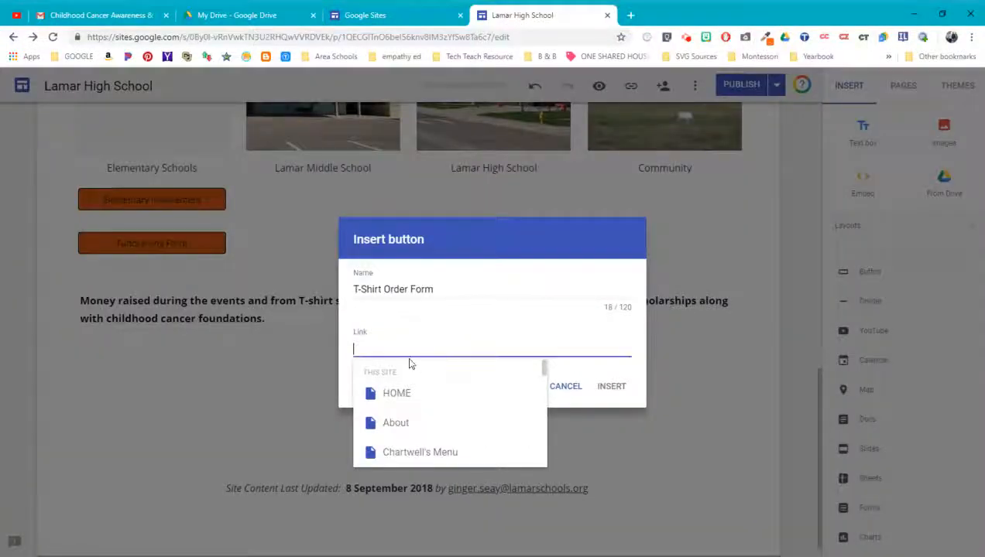
key("ctrl+v")
left_click(610, 392)
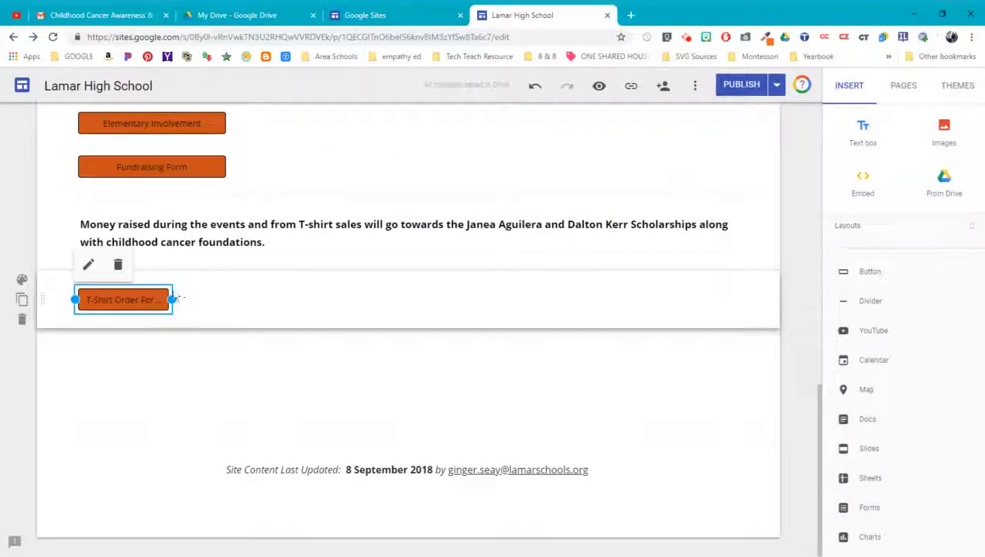
left_click_drag(171, 300, 310, 294)
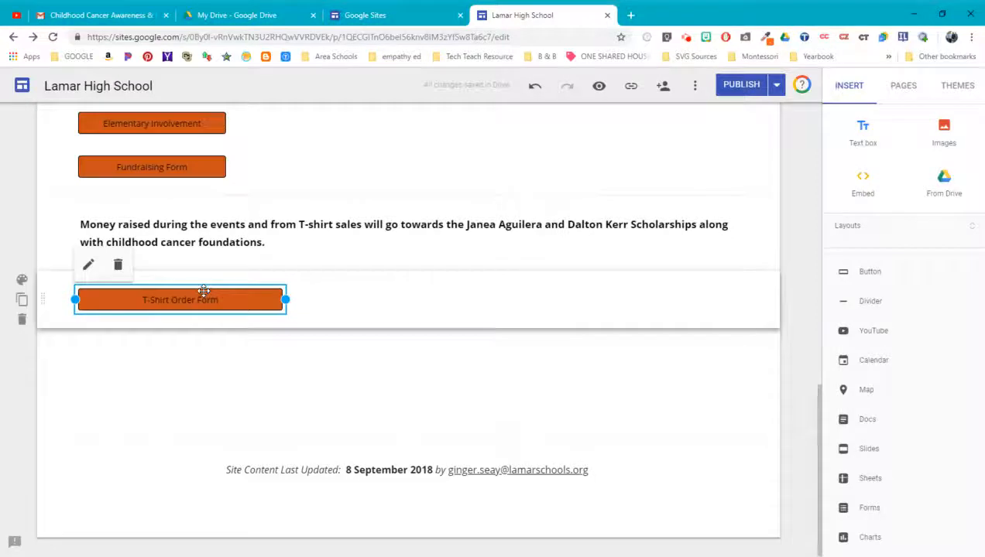
left_click_drag(204, 291, 425, 303)
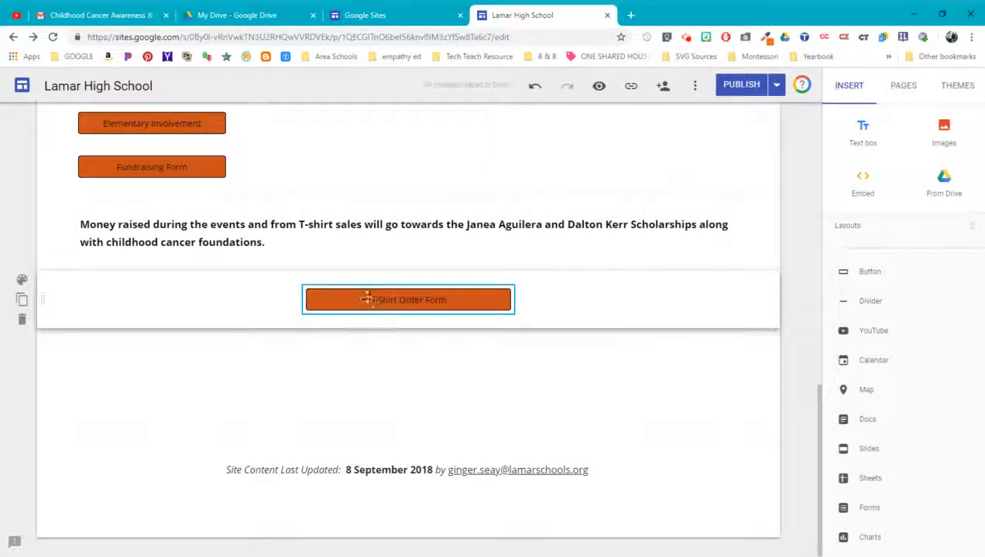
Apply the Emphasis 1 section style to the money paragraph's section
left_click(180, 222)
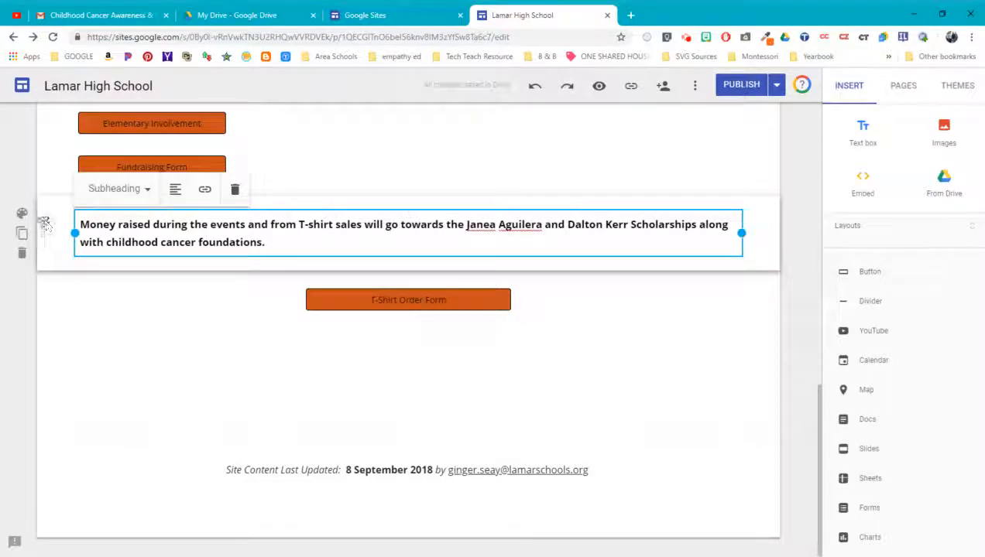
left_click(21, 213)
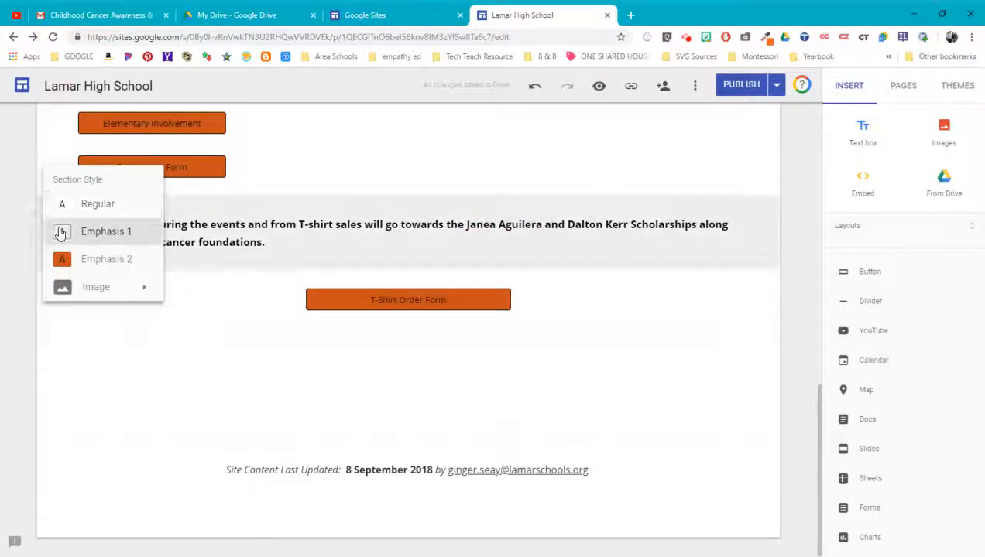
left_click(60, 234)
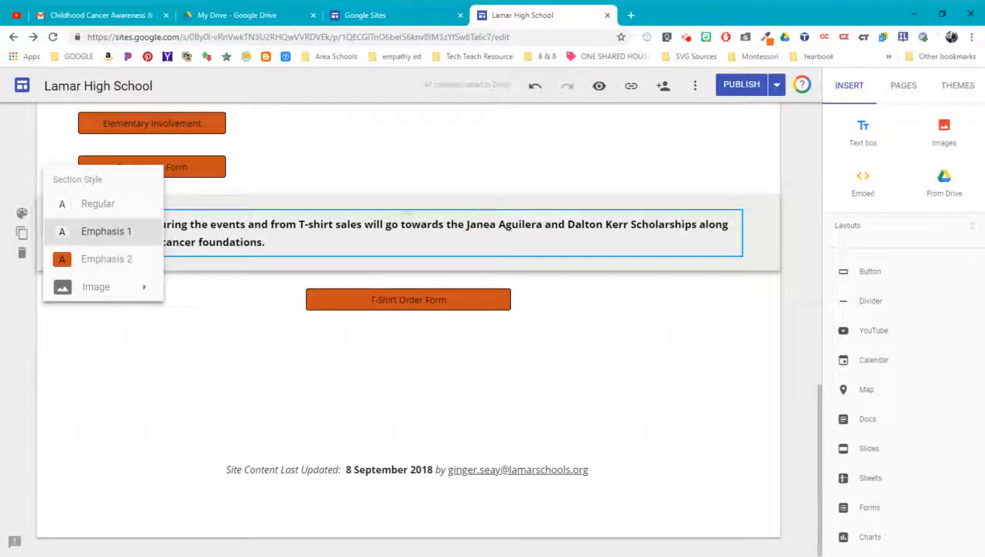
Center the money paragraph and break it onto a second line after "towards the"
left_click(177, 191)
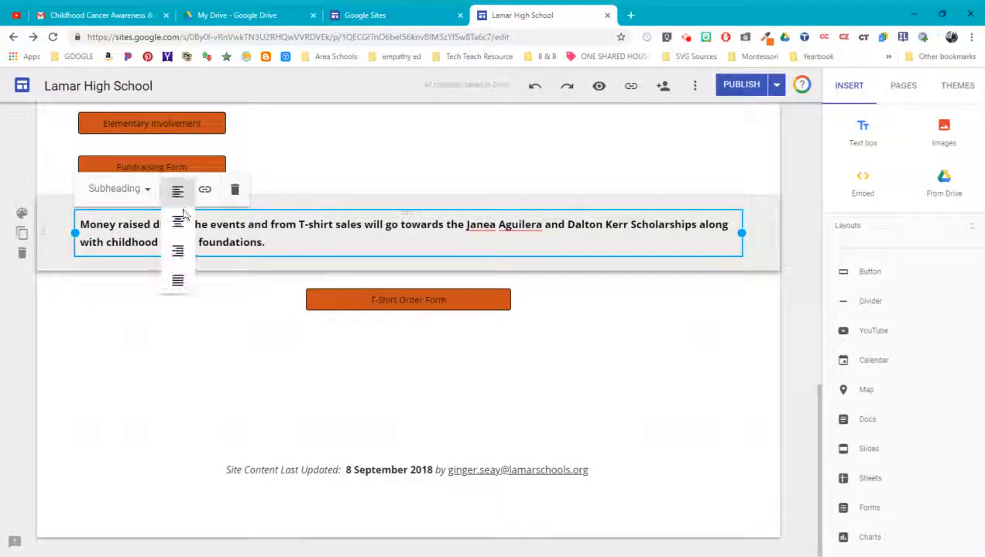
left_click(177, 221)
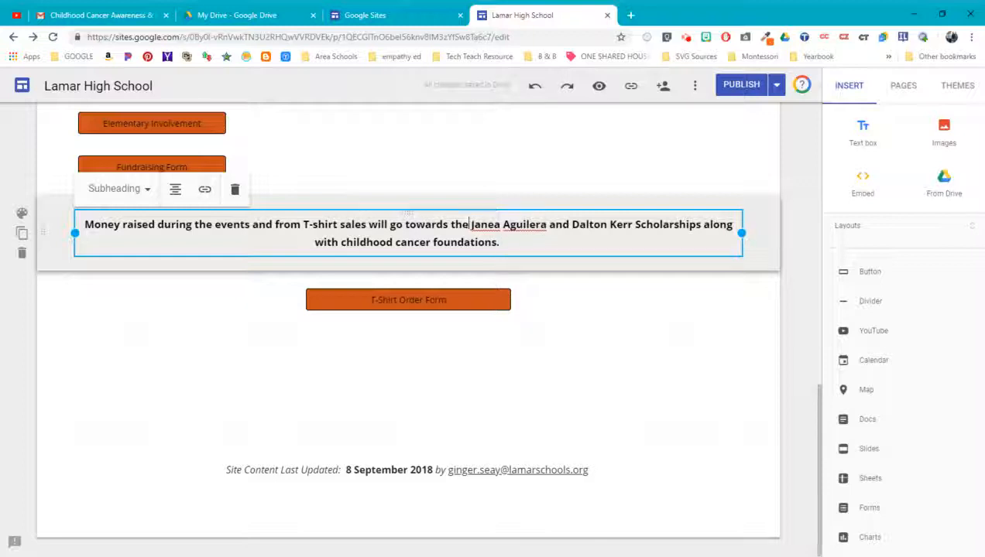
key("Return")
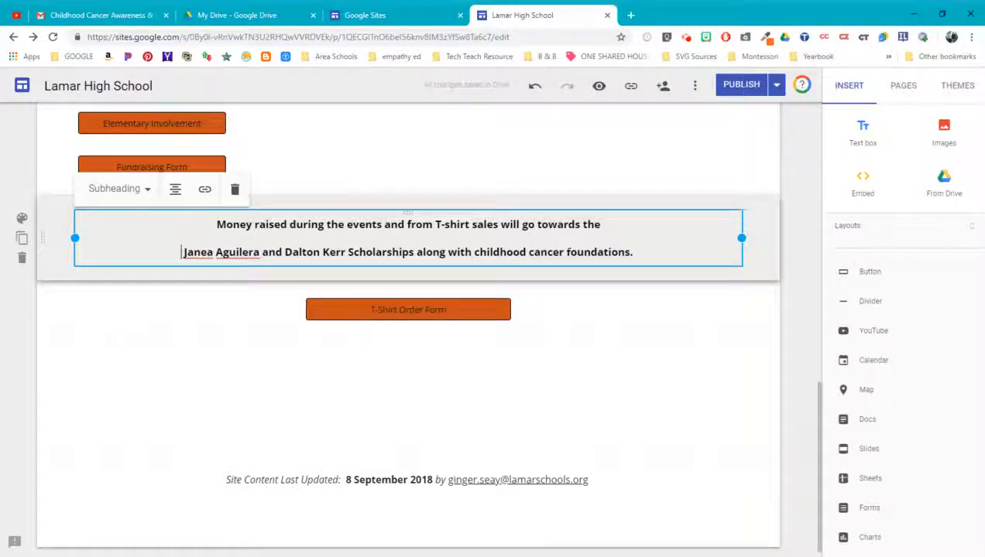
Preview the page at desktop size and test the Elementary Involvement button by viewing its linked PDF
left_click(599, 89)
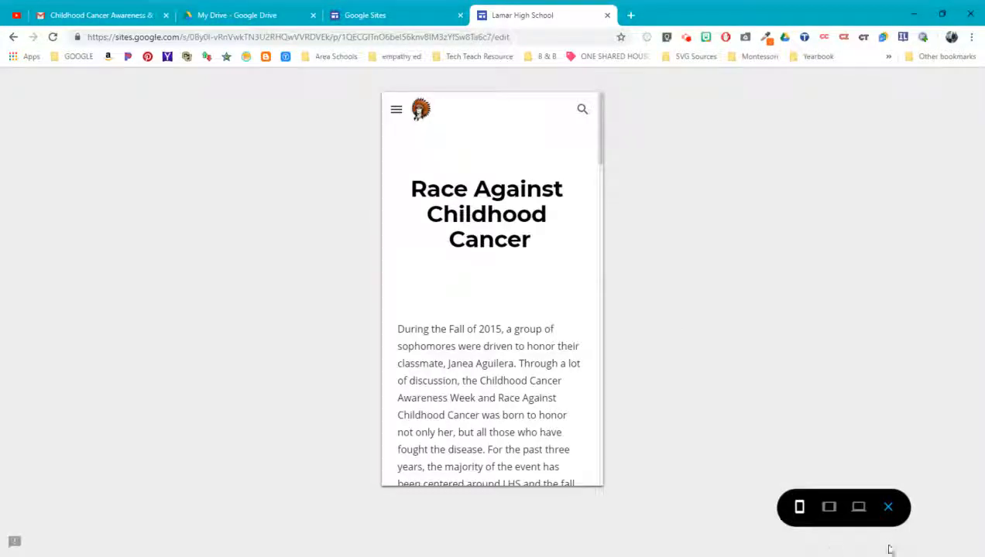
left_click(856, 507)
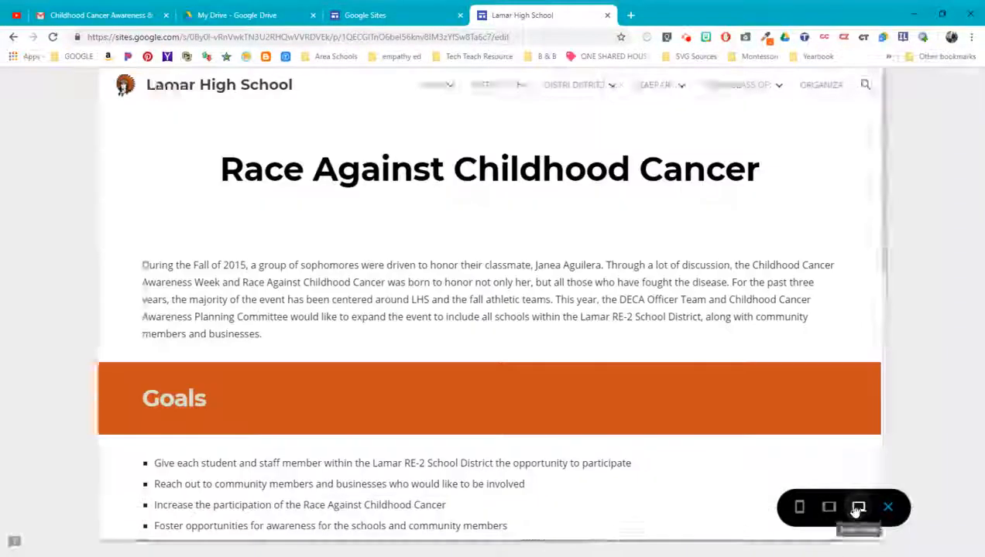
scroll(262, 275, "down", 7)
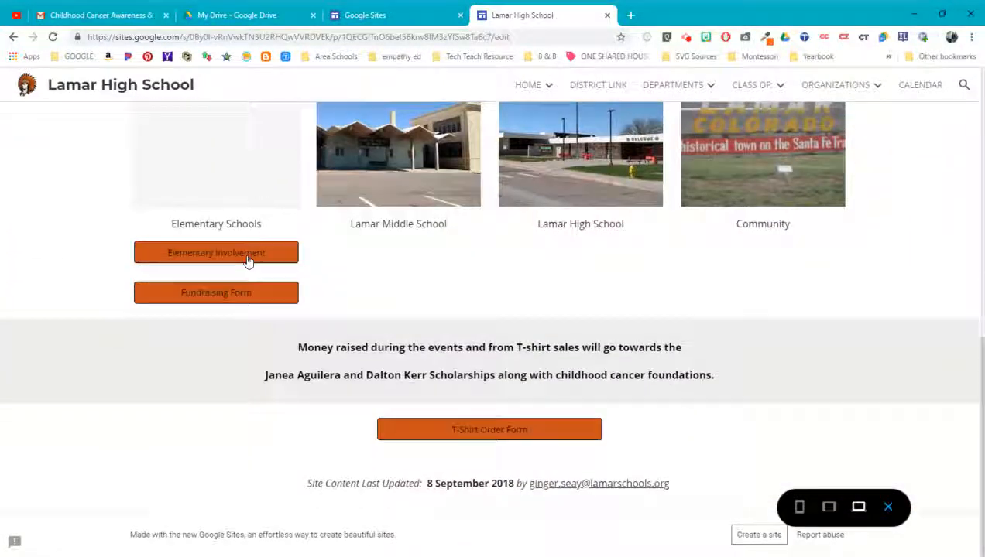
left_click(245, 259)
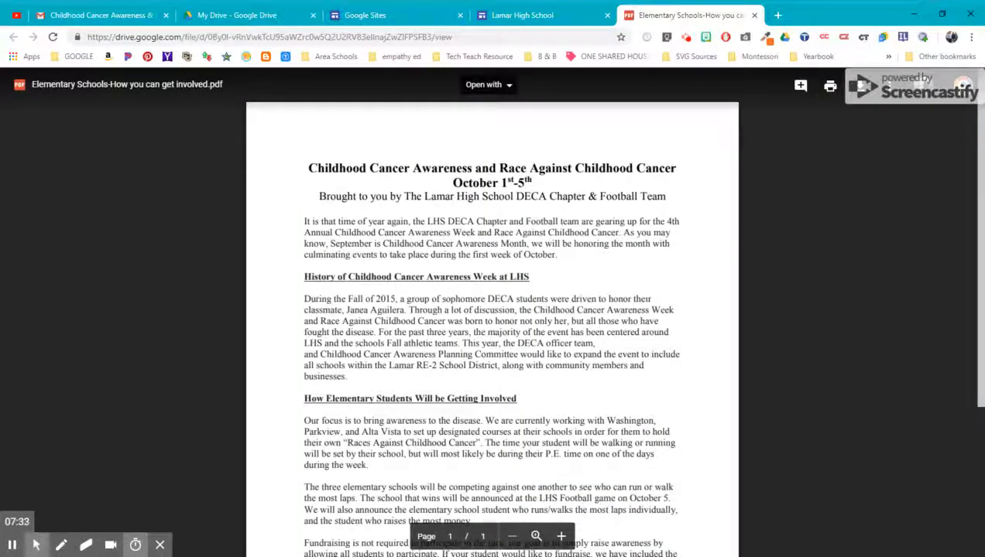
scroll(800, 142, "down", 3)
scroll(799, 142, "up", 3)
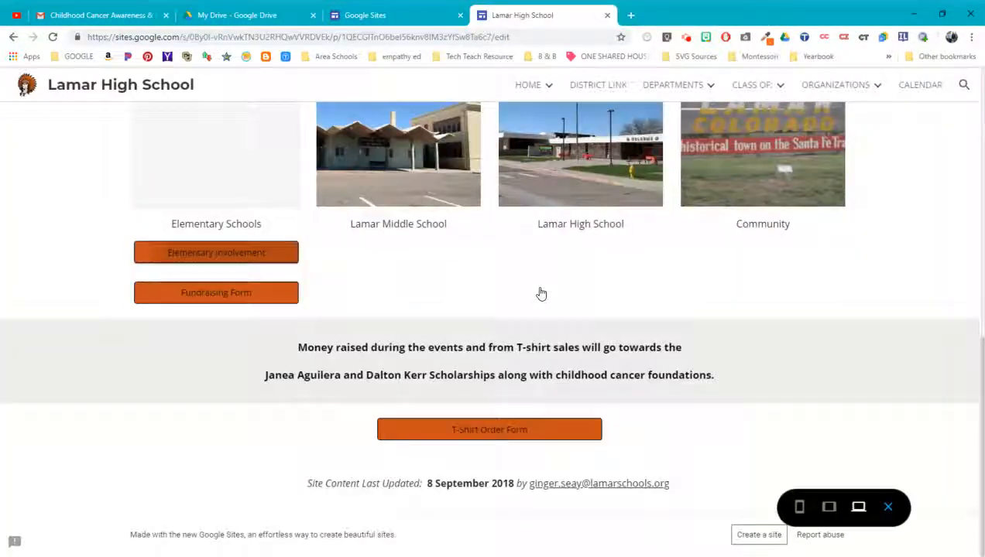
Test the Fundraising Form button in the preview by viewing its linked PDF, closing the document when done
left_click(754, 15)
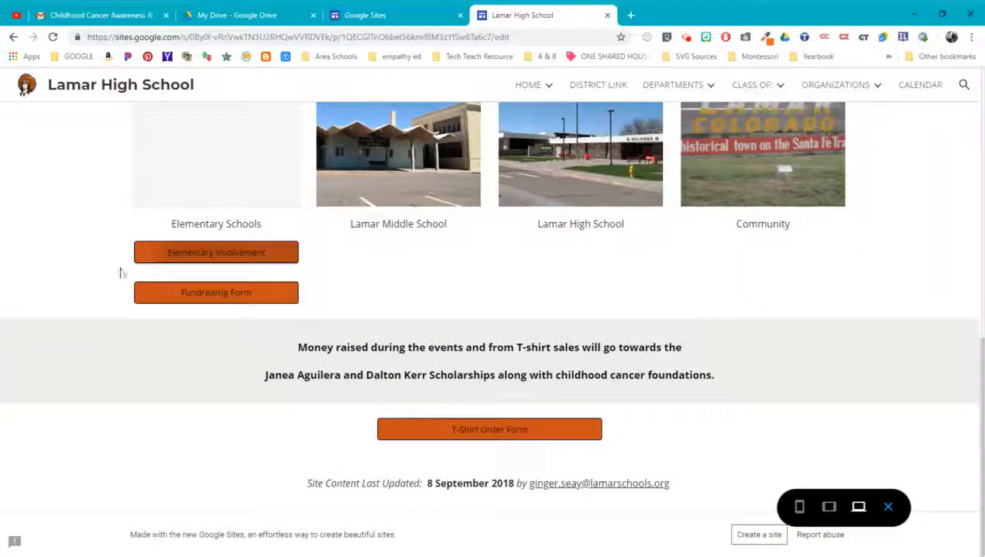
left_click(186, 299)
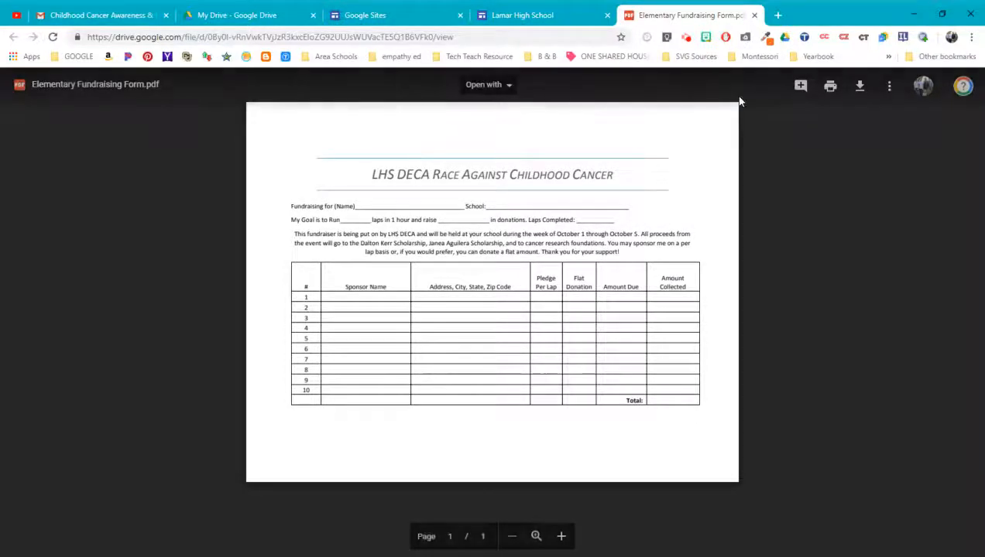
left_click(754, 15)
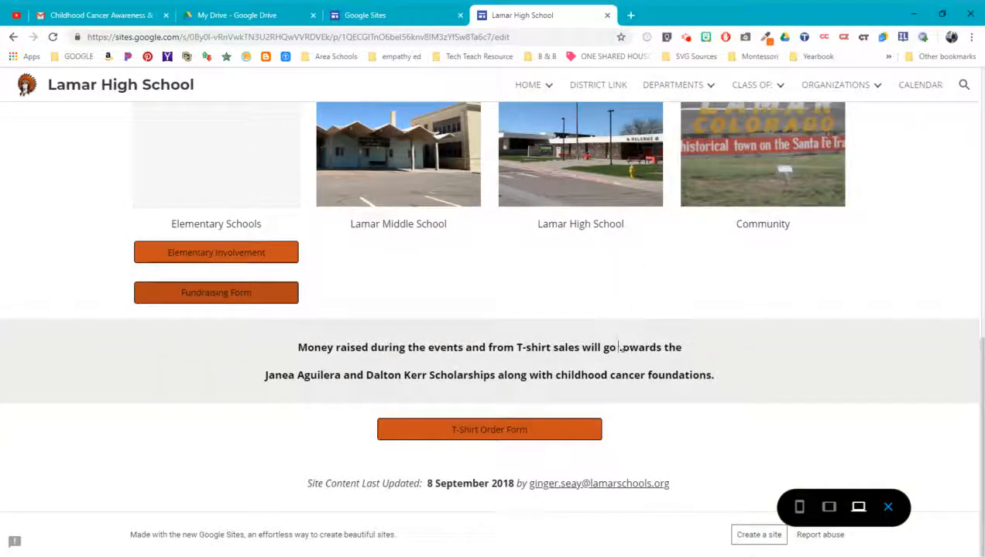
Test the T-Shirt Order Form button by viewing its linked flyer from the shirt details through the order deadlines
left_click(502, 438)
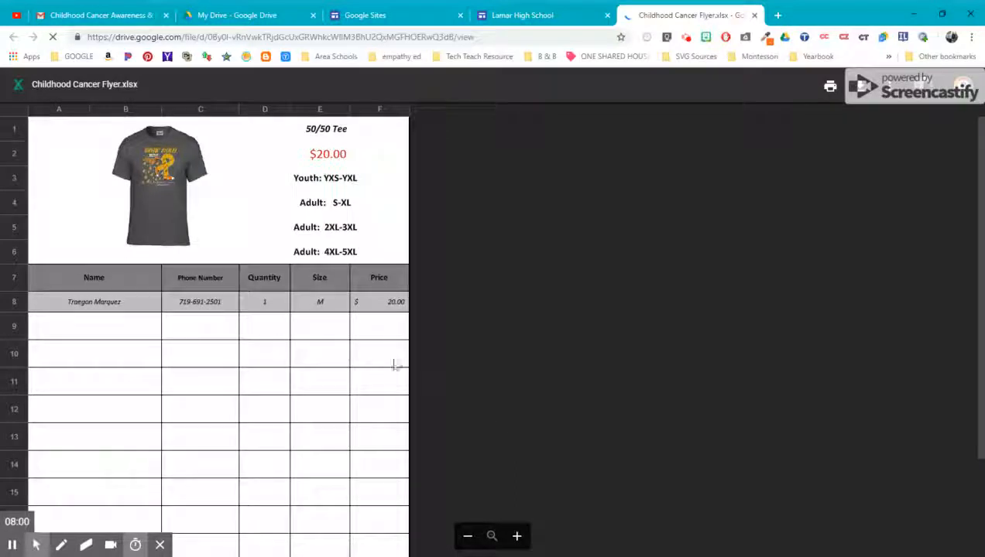
scroll(374, 364, "down", 2)
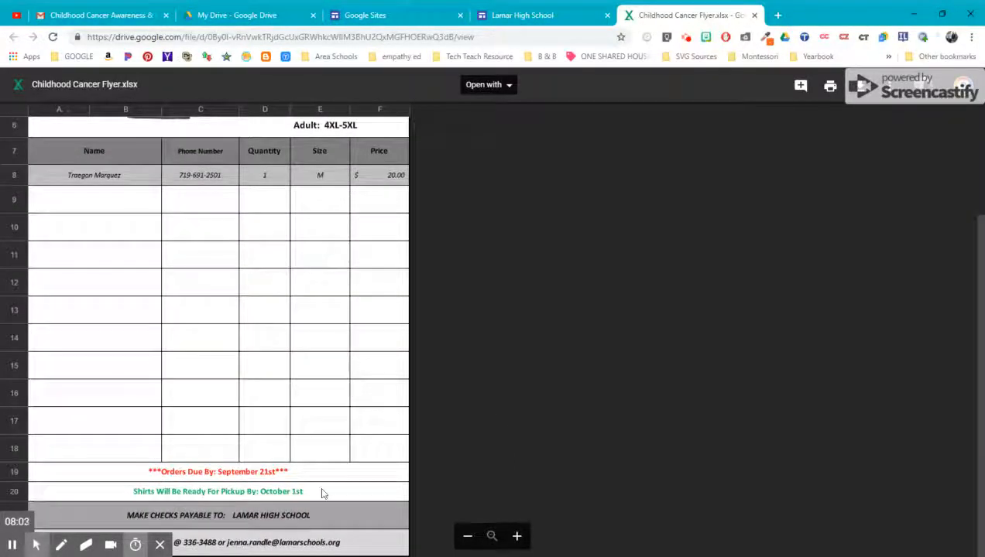
scroll(302, 484, "up", 3)
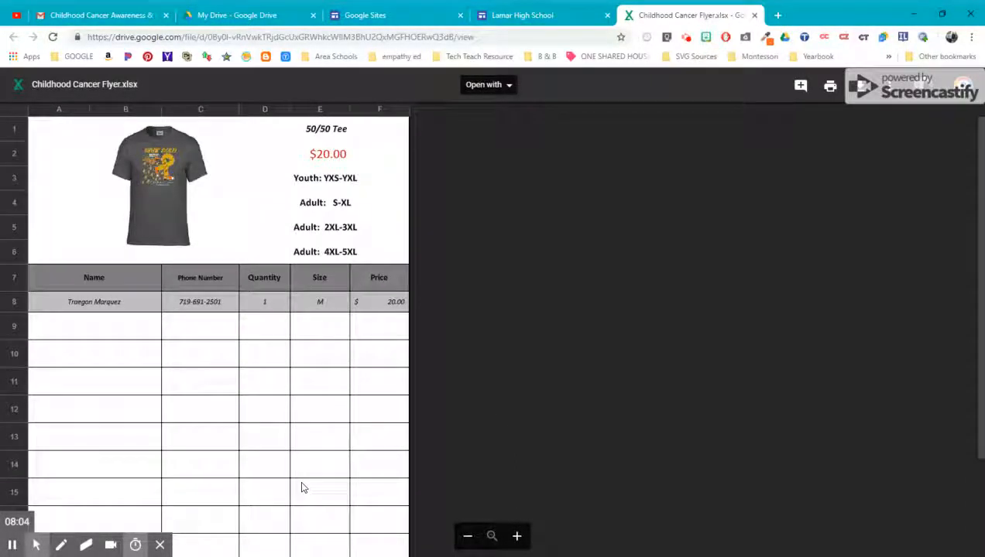
scroll(301, 317, "down", 2)
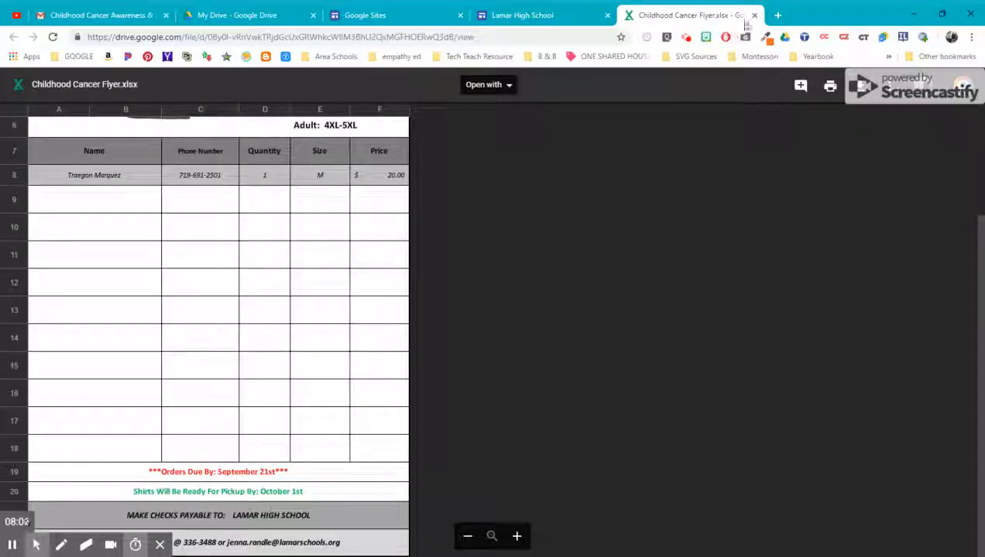
left_click(754, 14)
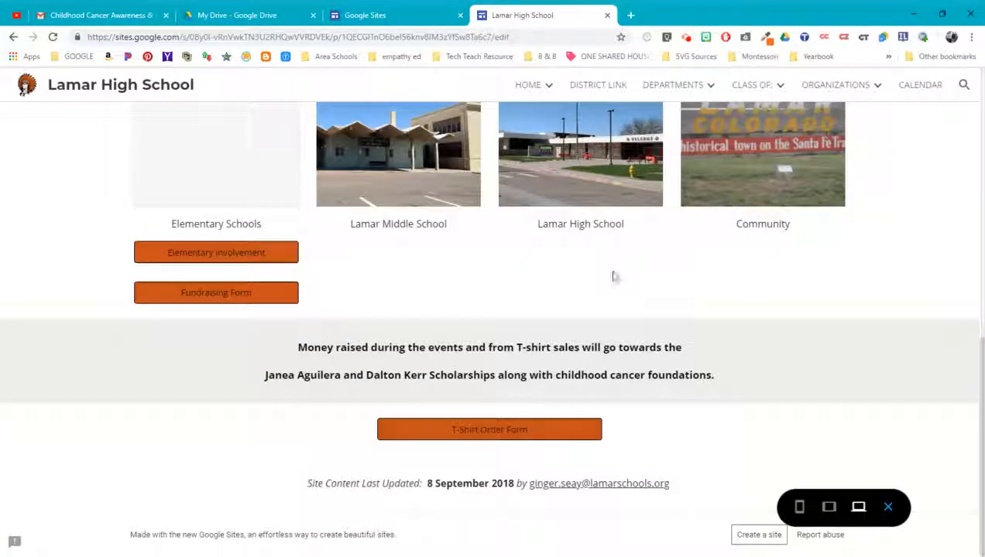
Check the previewed page's heading area, exit the preview and publish the site
scroll(612, 283, "up", 10)
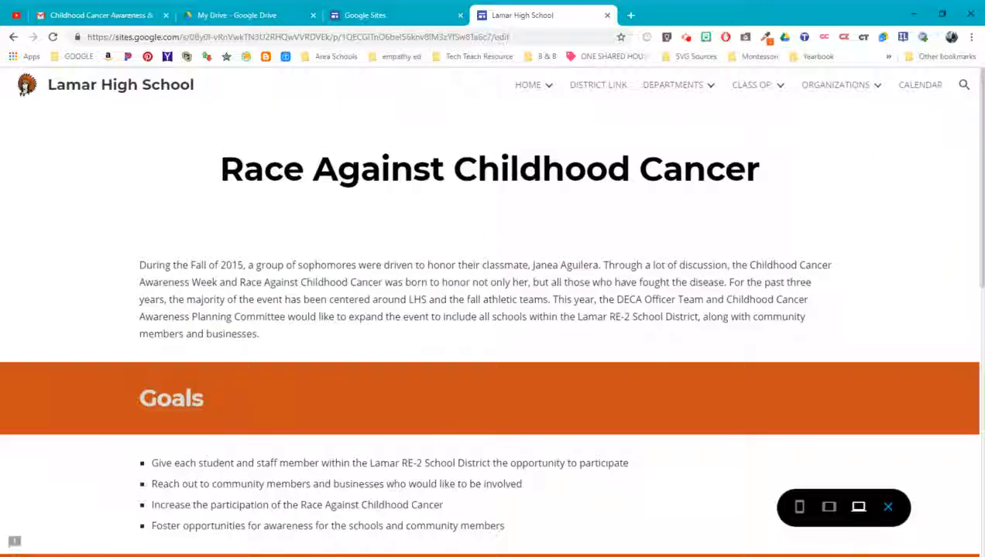
left_click(890, 509)
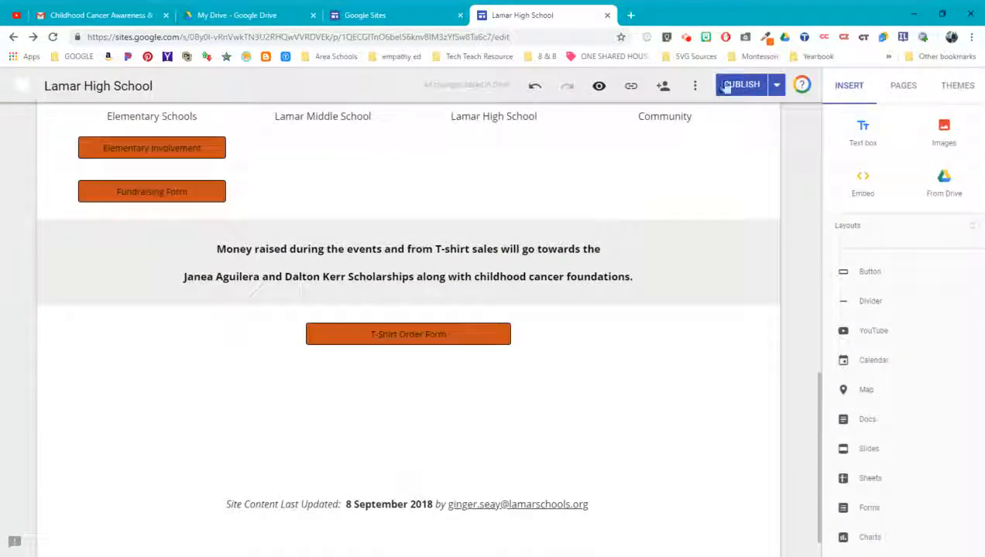
left_click(727, 87)
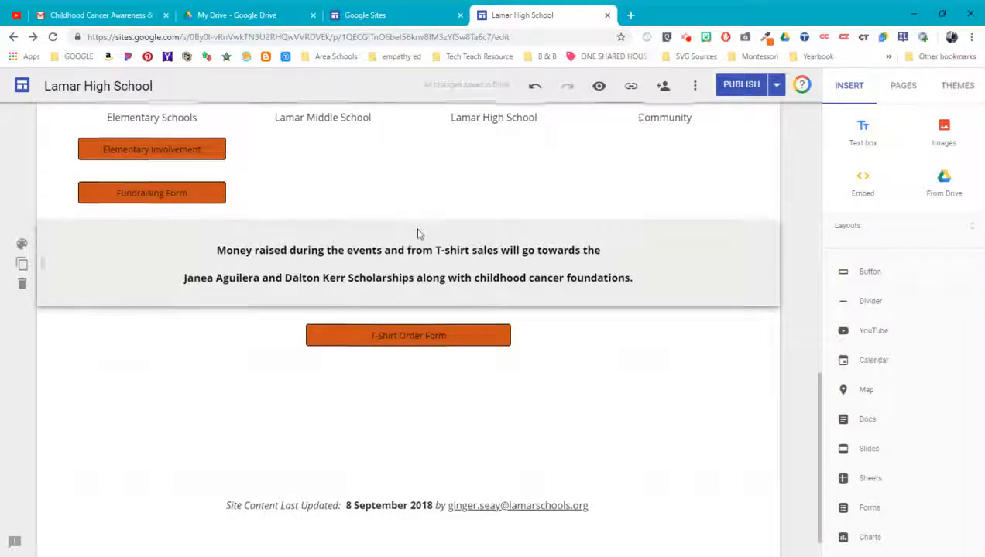
Review the finished page in the editor from its title to the footer, and expand the collection of section layouts
scroll(417, 233, "up", 10)
scroll(418, 233, "up", 2)
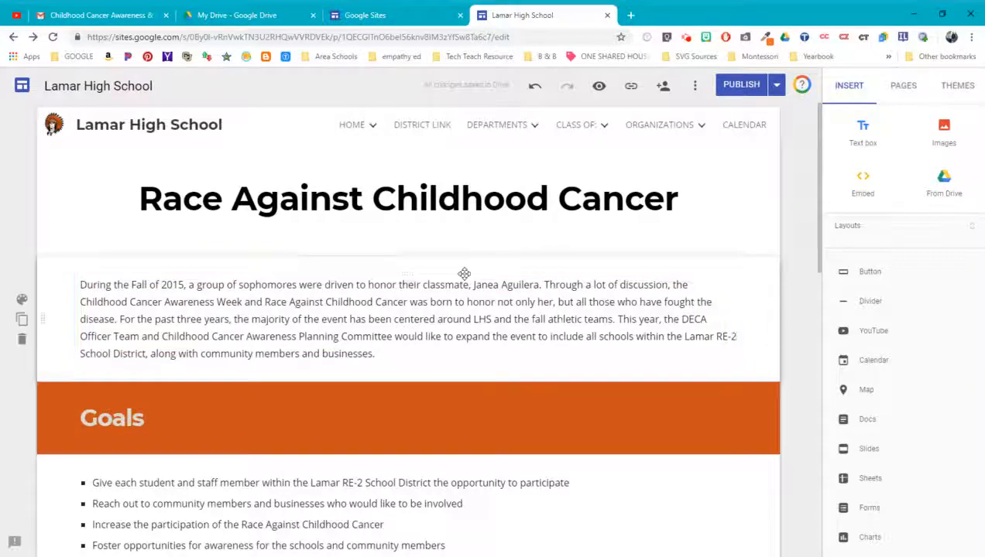
scroll(605, 330, "down", 4)
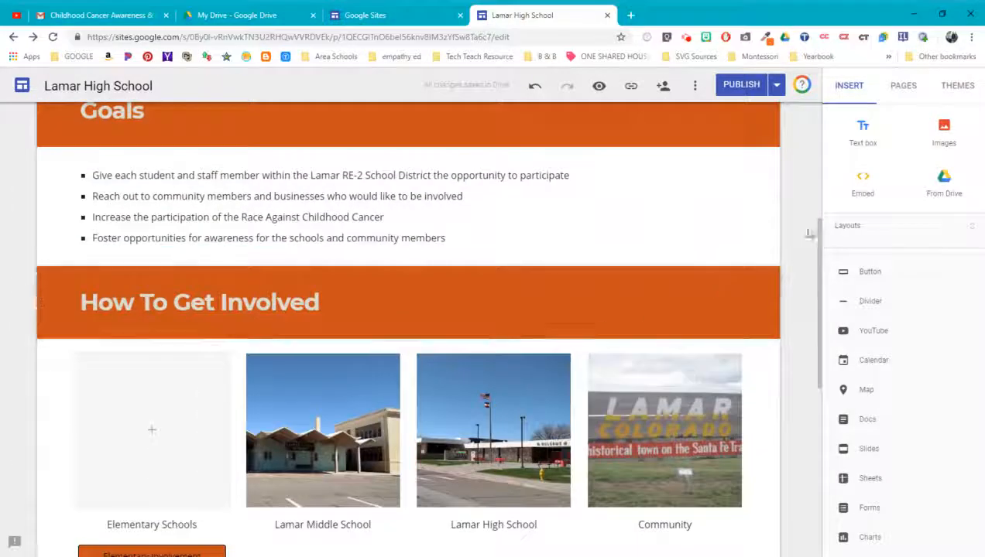
left_click(847, 233)
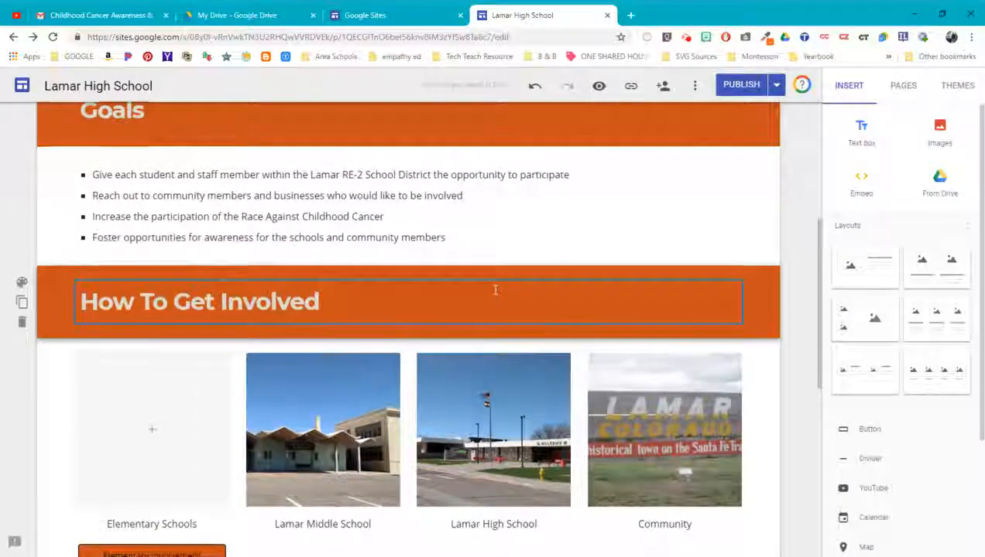
scroll(495, 288, "down", 4)
scroll(495, 293, "up", 10)
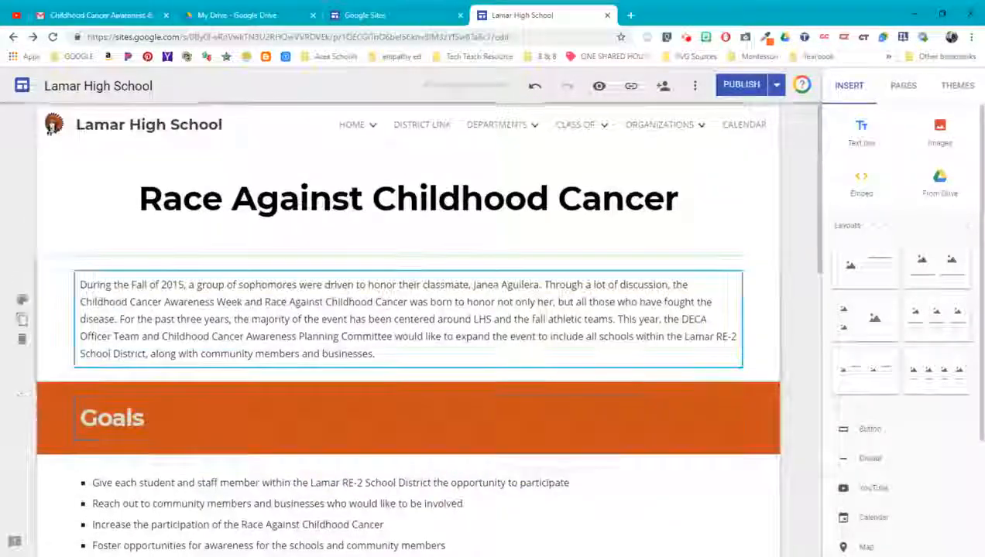
scroll(486, 363, "down", 10)
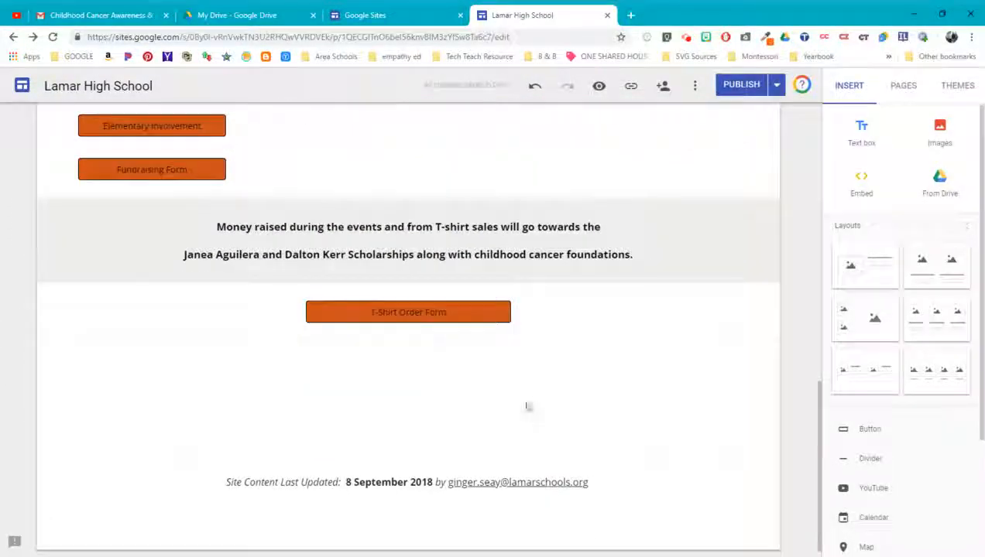
scroll(527, 401, "up", 1)
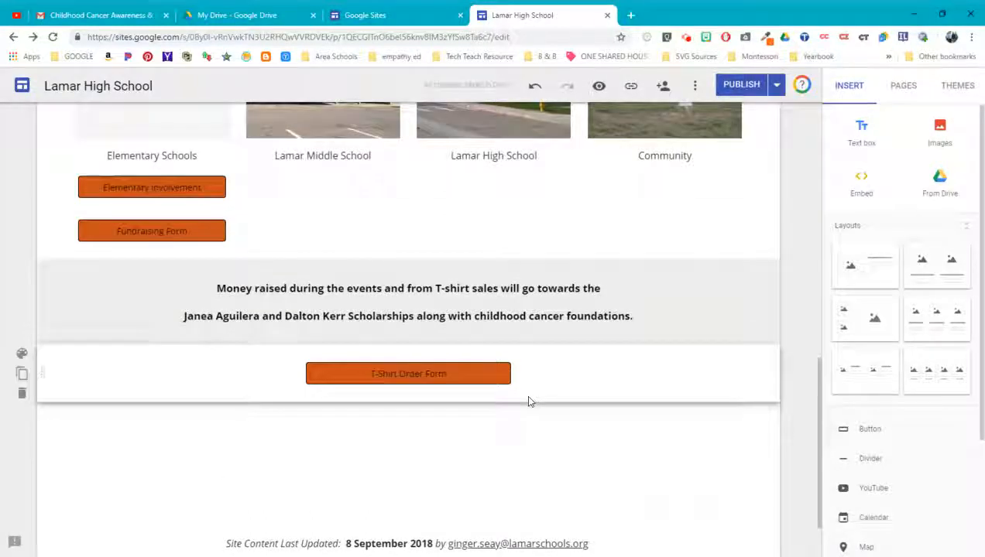